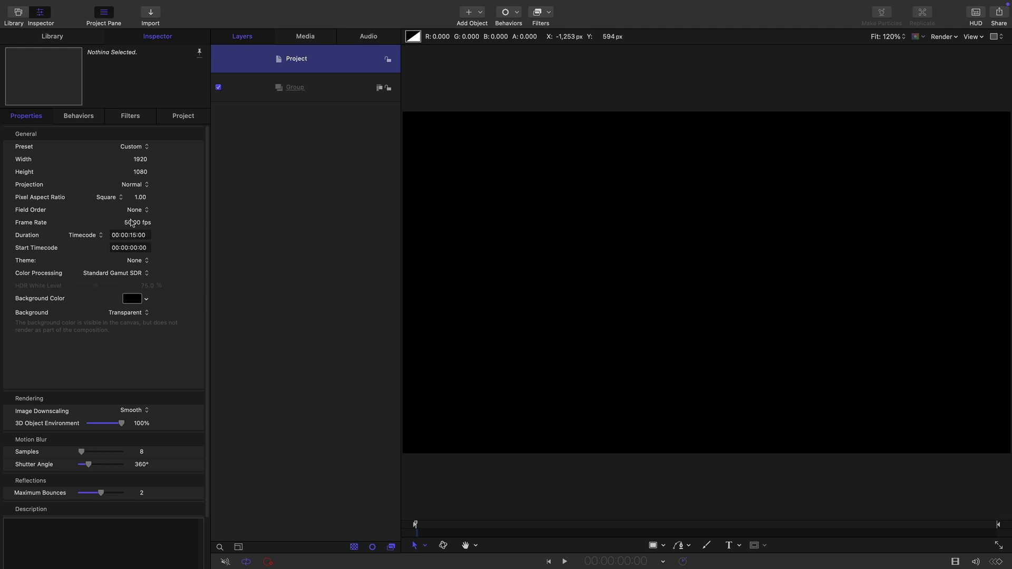
Add a text layer reading 'snaky' to the Group, size 400, centre-aligned
left_click(150, 226)
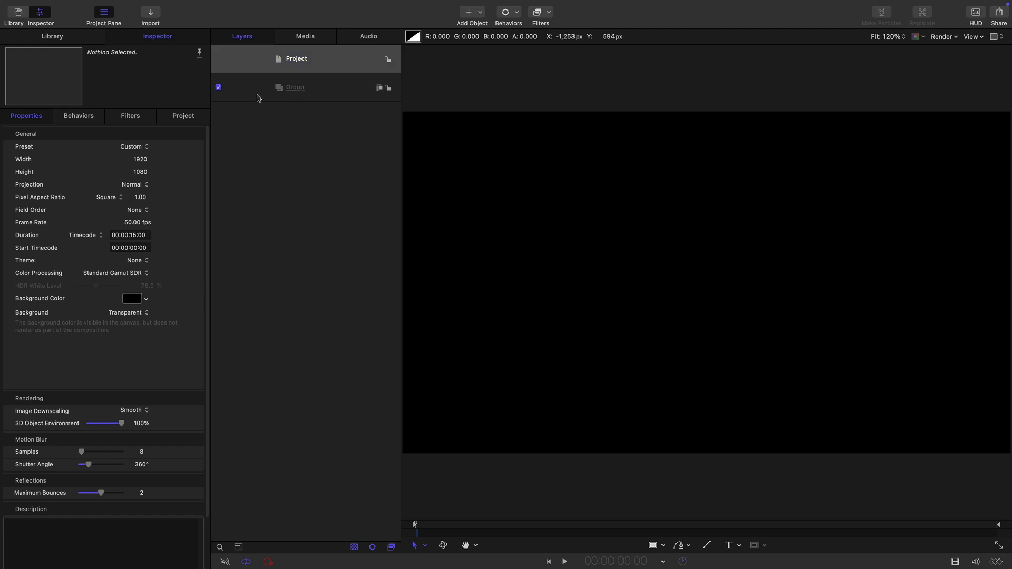
left_click(324, 88)
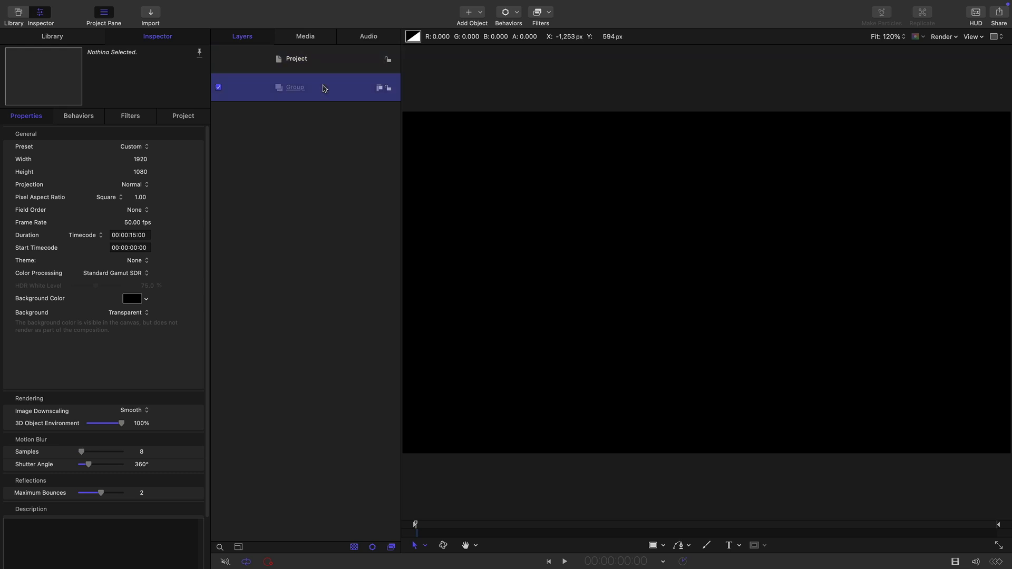
left_click(731, 548)
left_click(554, 240)
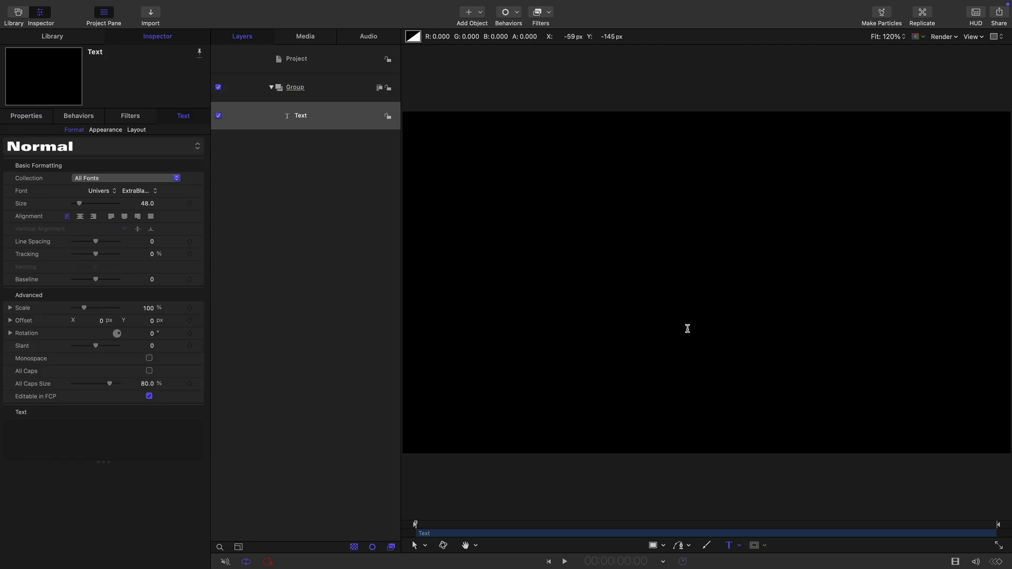
type("snaky")
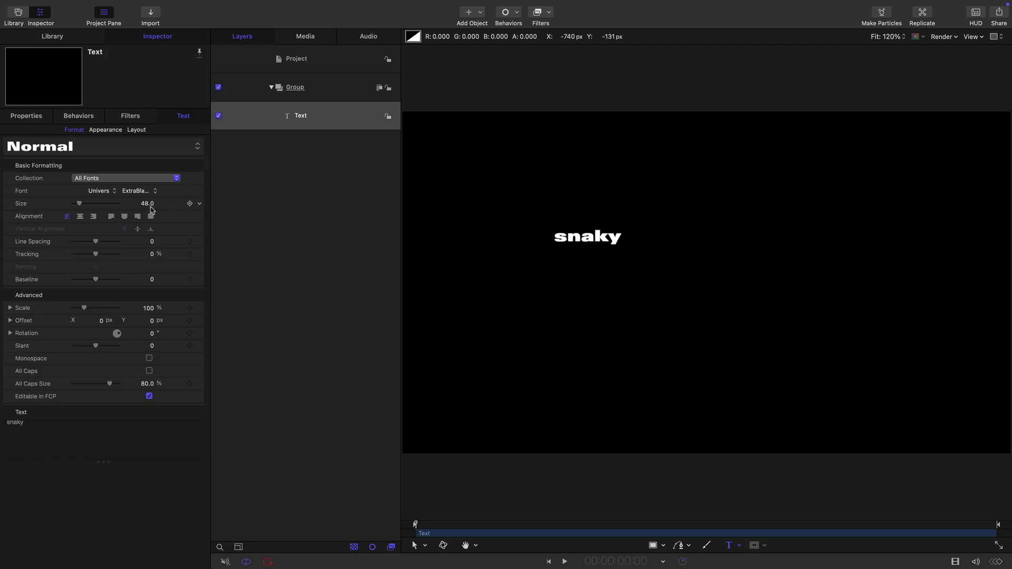
left_click(147, 204)
type("400")
key("Return")
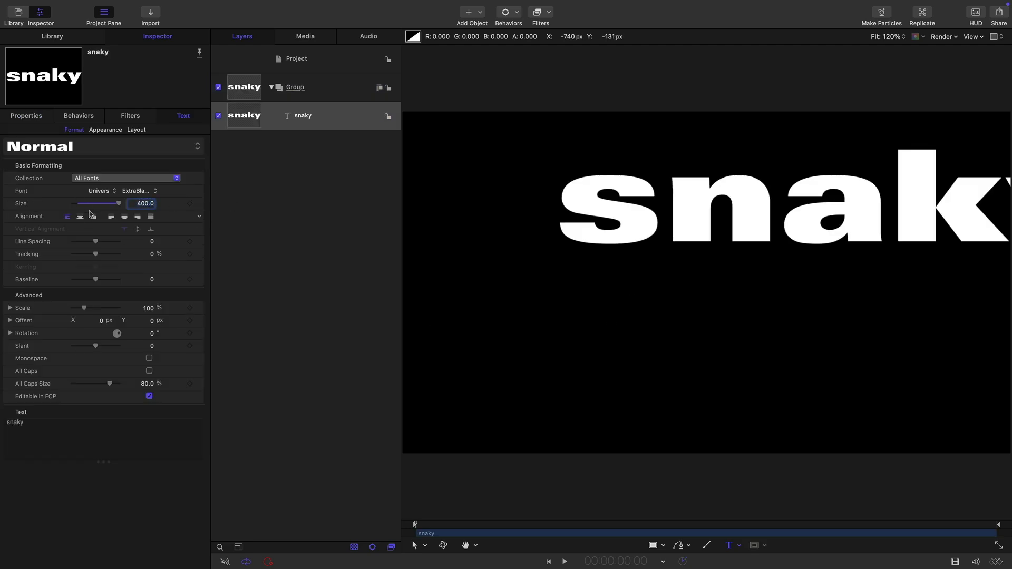
left_click(80, 218)
Reset the text's position to the centre and lower its baseline to about -89.2
left_click(23, 115)
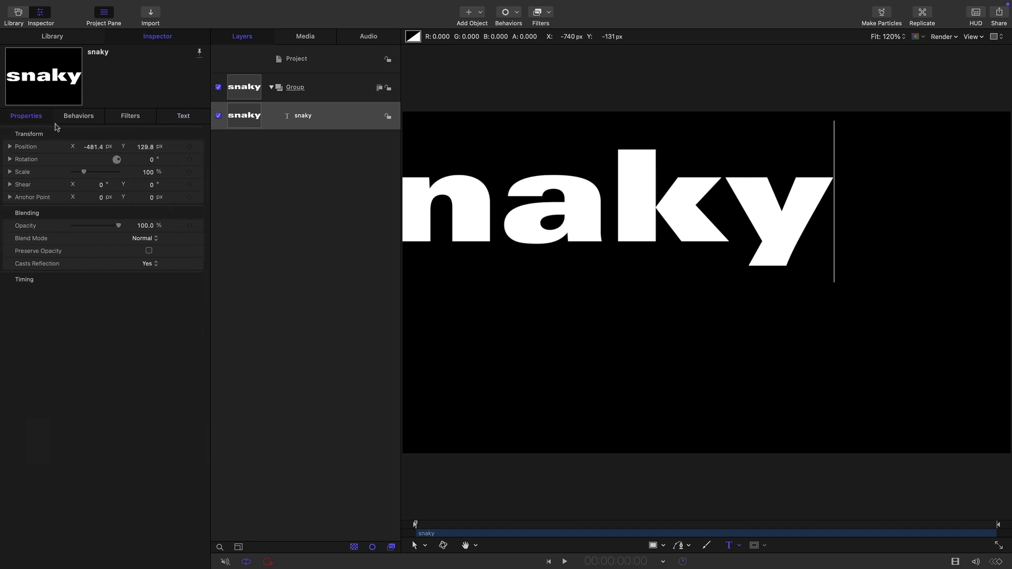
left_click(187, 134)
left_click(180, 135)
left_click(182, 116)
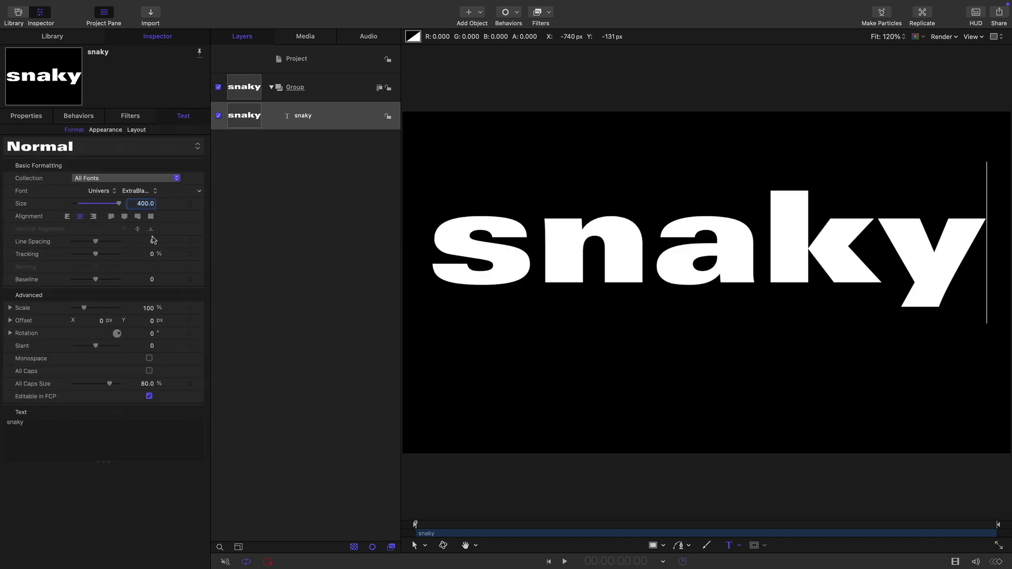
left_click_drag(153, 279, 152, 257)
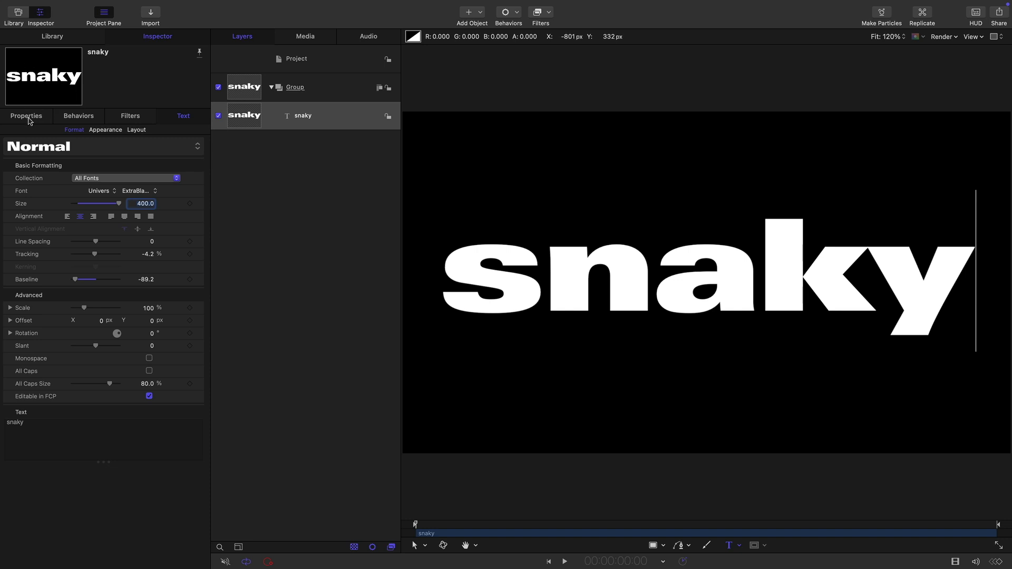
Expand Position and Rotation, then add Oscillate behaviours to Position X and Y
left_click(29, 121)
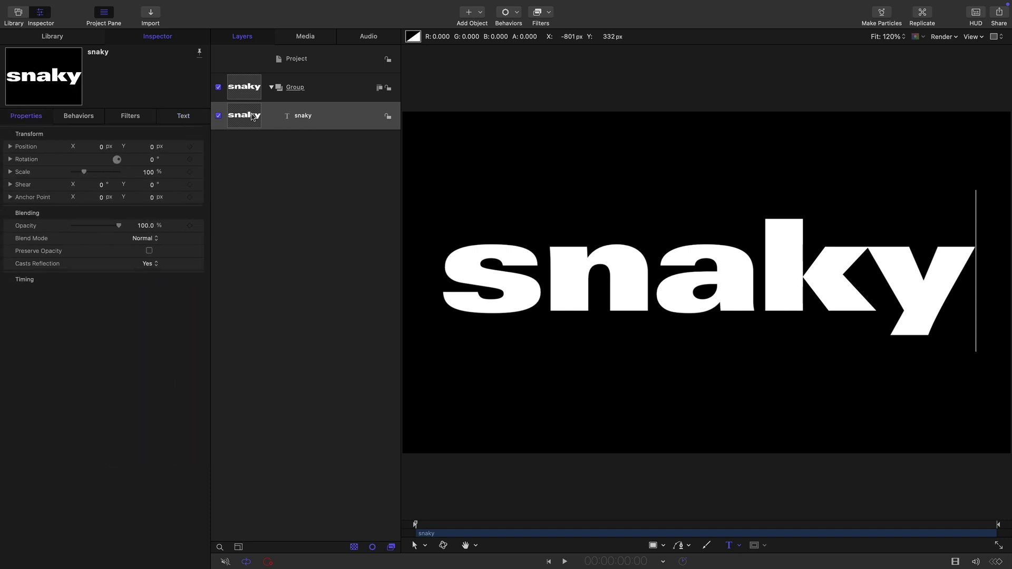
left_click(10, 147)
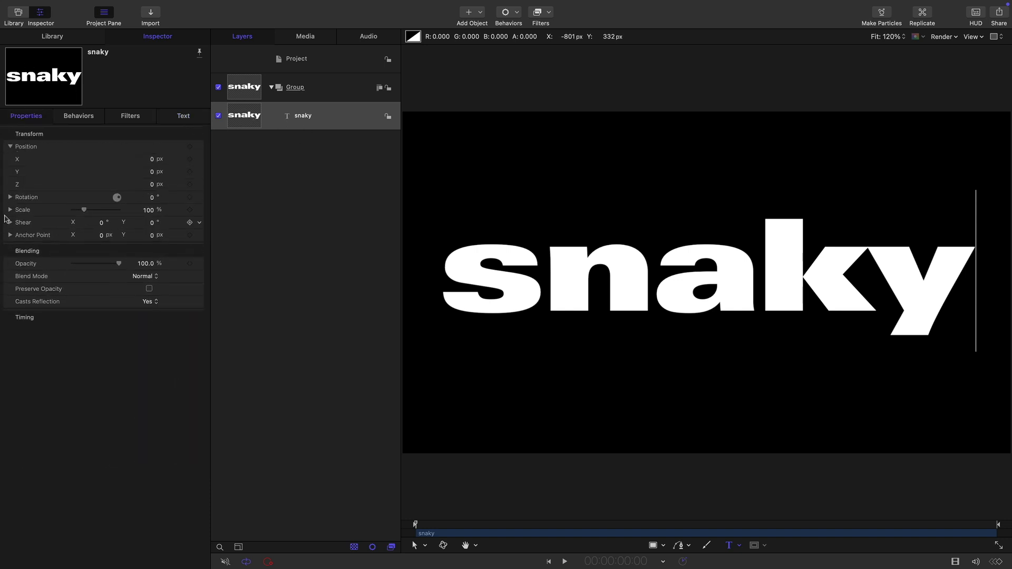
left_click(10, 198)
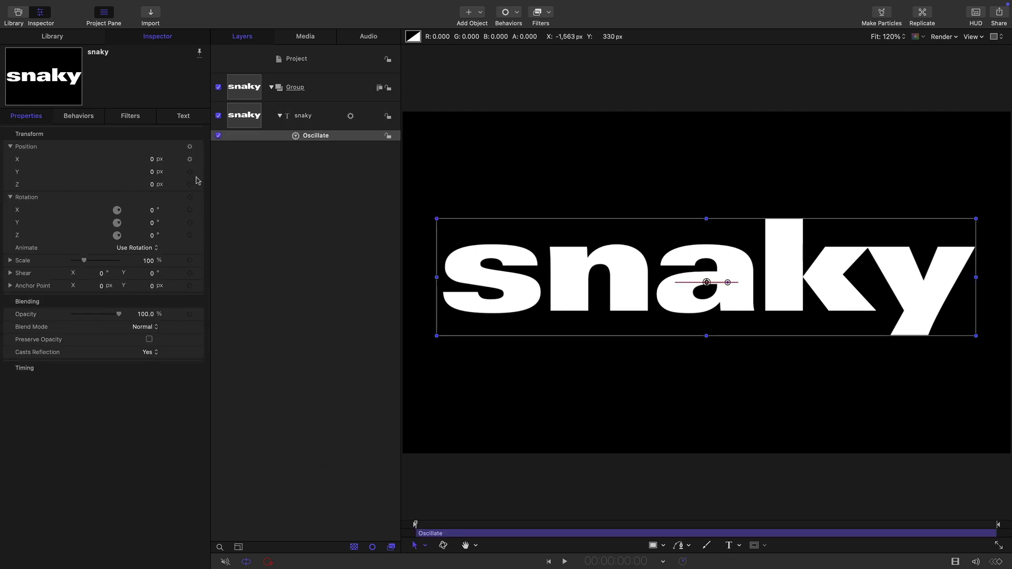
left_click(199, 172)
mouse_move(238, 282)
left_click(331, 376)
Add Oscillate behaviours to Position Z and Rotation Z
left_click(198, 185)
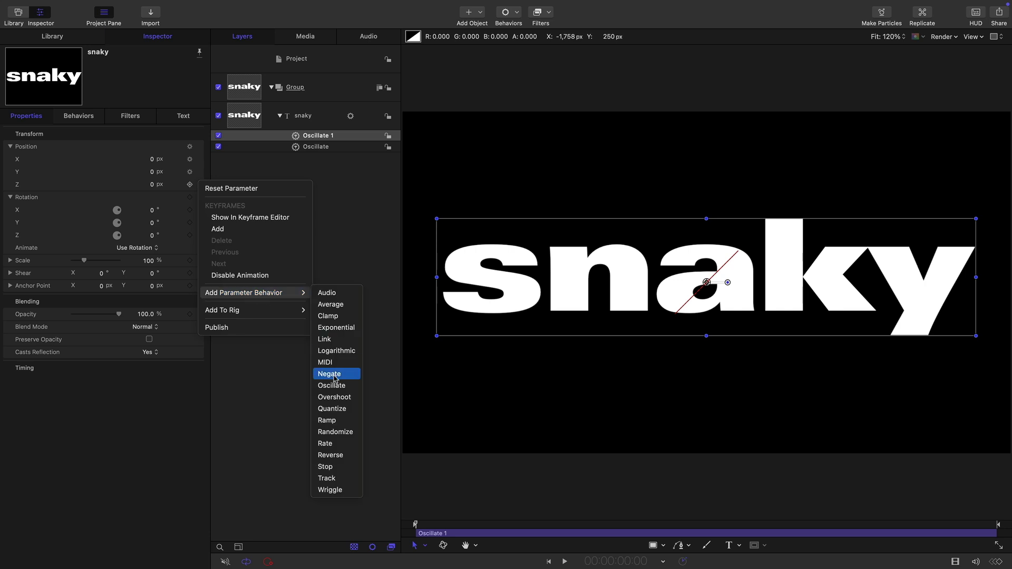
left_click(336, 385)
left_click(199, 235)
mouse_move(248, 344)
left_click(352, 434)
left_click(320, 172)
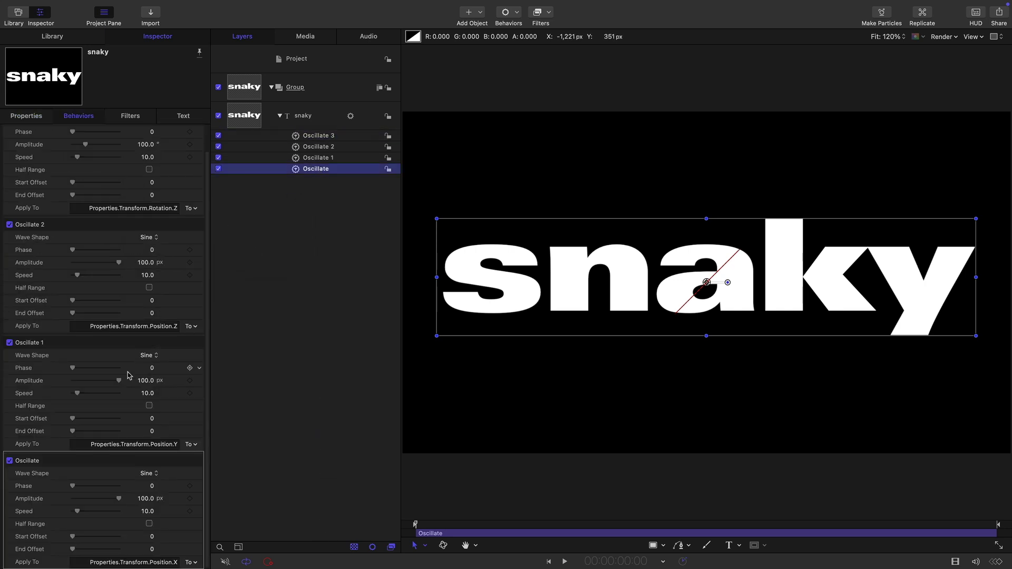
Set the X oscillation speed to 25 and the Y oscillation to 150 px at speed 15
scroll(131, 375, "up", 1)
scroll(131, 380, "down", 1)
double_click(146, 512)
type("25")
key("Return")
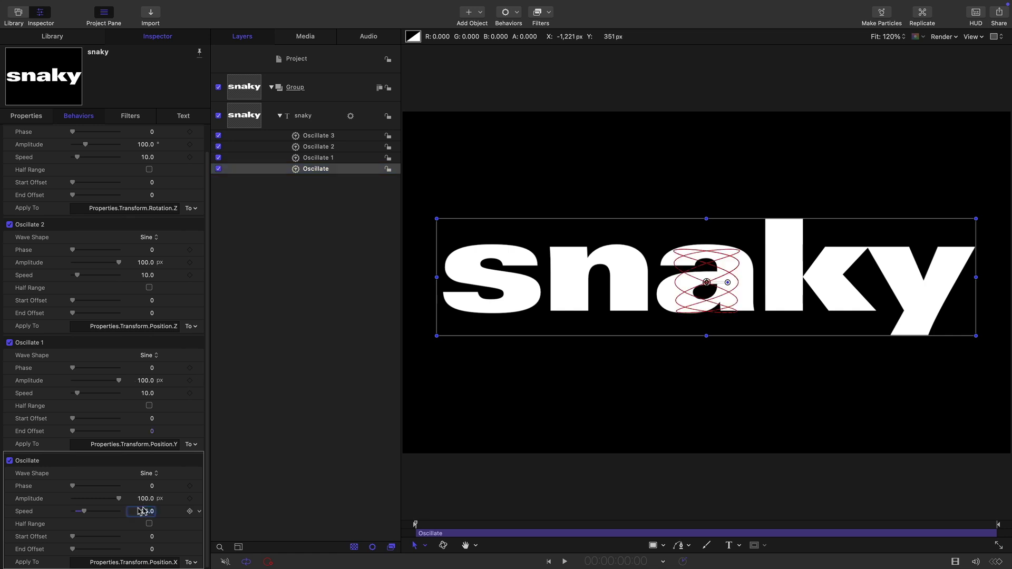
double_click(146, 381)
type("150")
key("Tab")
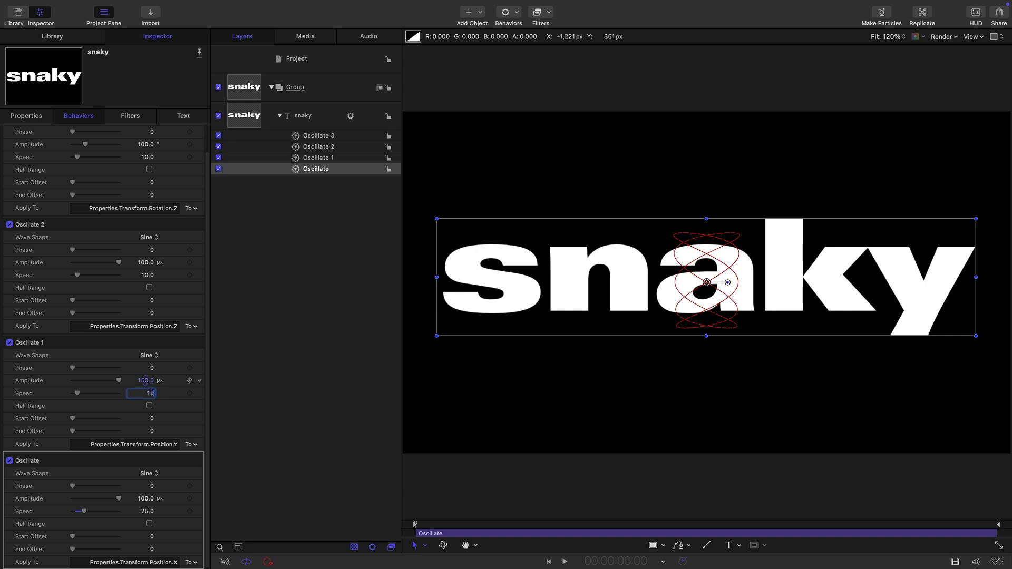
key("Return")
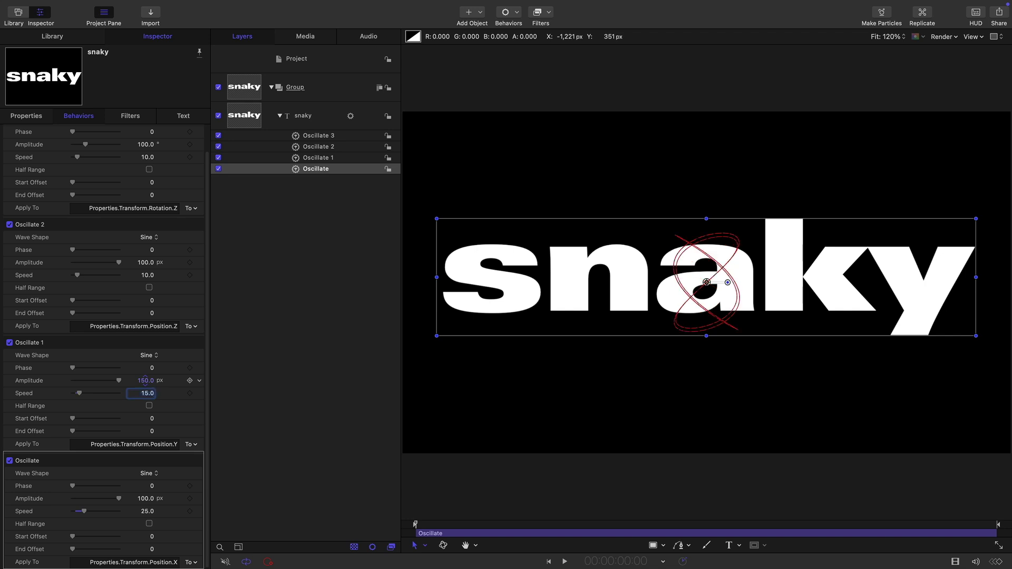
Set the Z oscillation to 250 px amplitude at speed 20
double_click(148, 263)
type("250")
key("Return")
key("Tab")
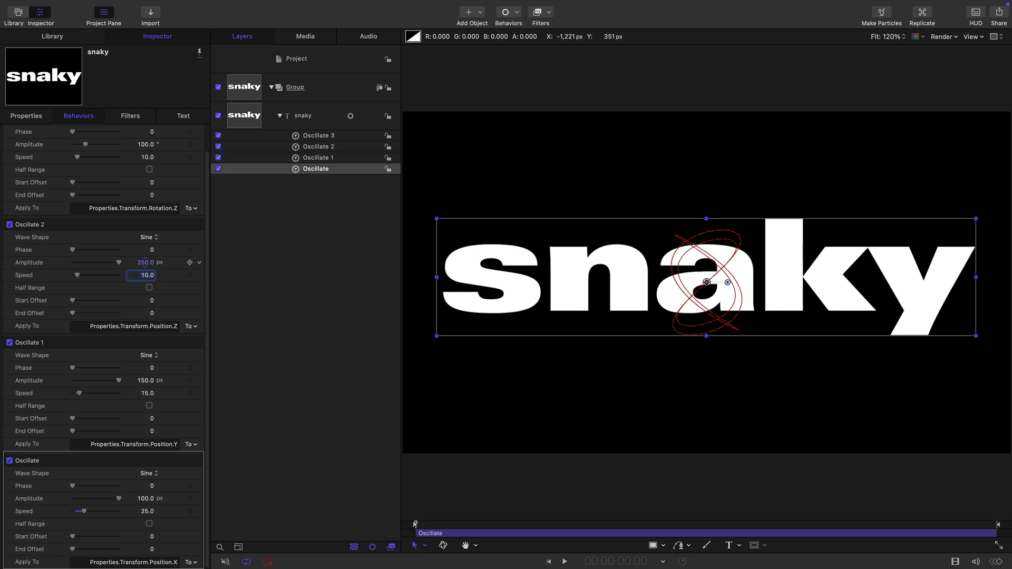
type("20")
key("Return")
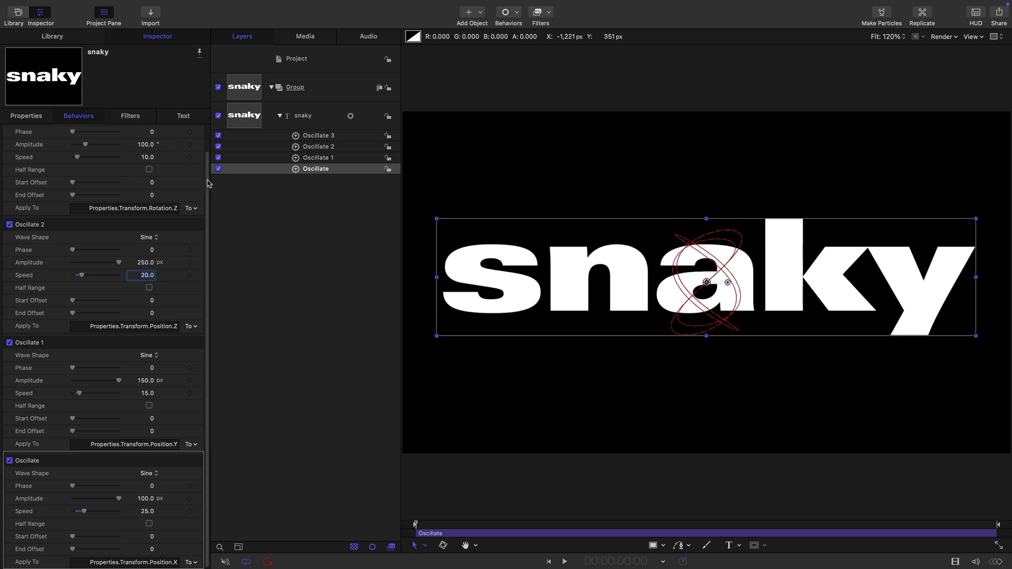
Set the rotation oscillation amplitude to 10° and preview the animation
scroll(210, 181, "up", 1)
left_click(145, 173)
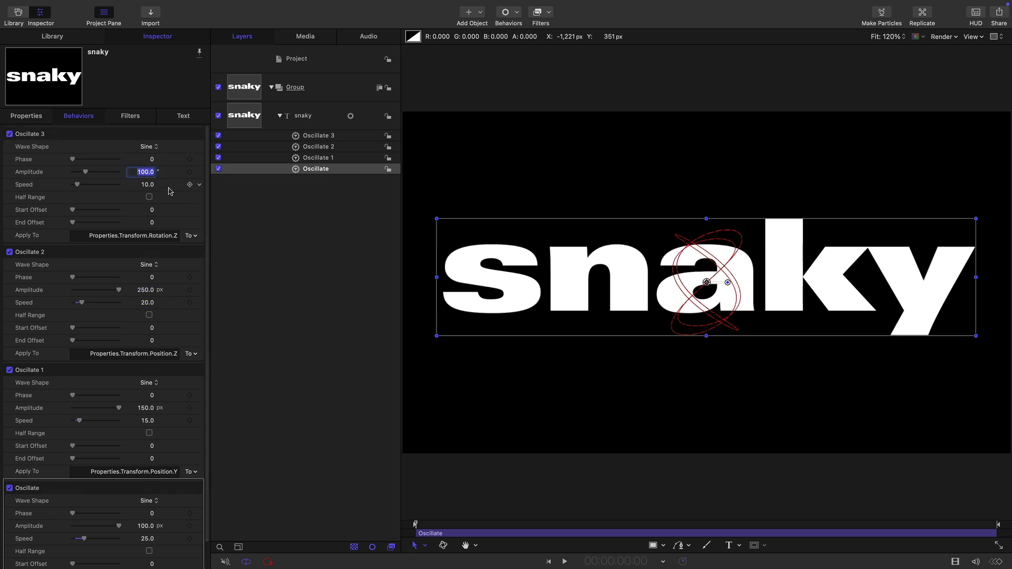
type("10")
key("Return")
left_click(568, 564)
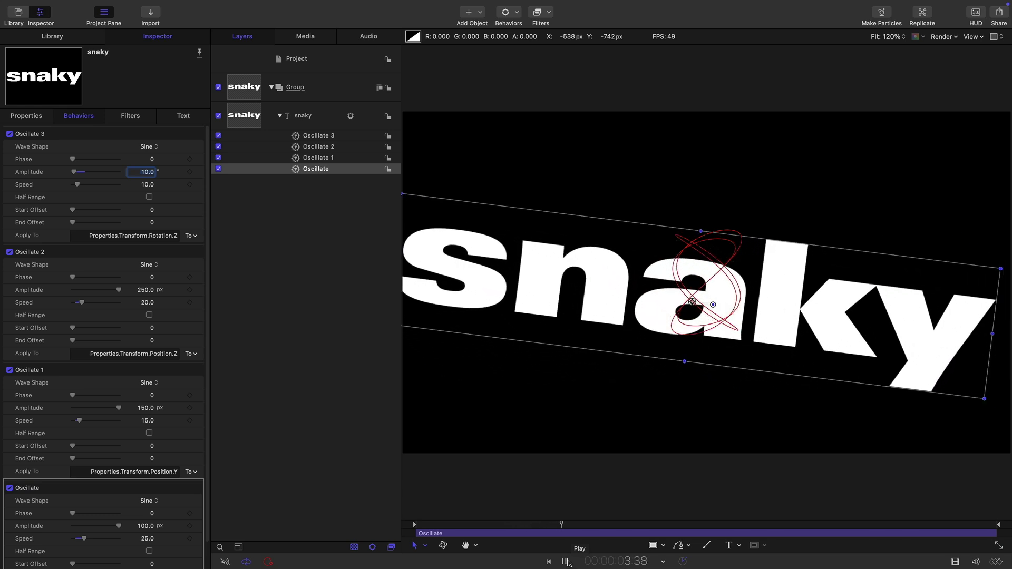
key("space")
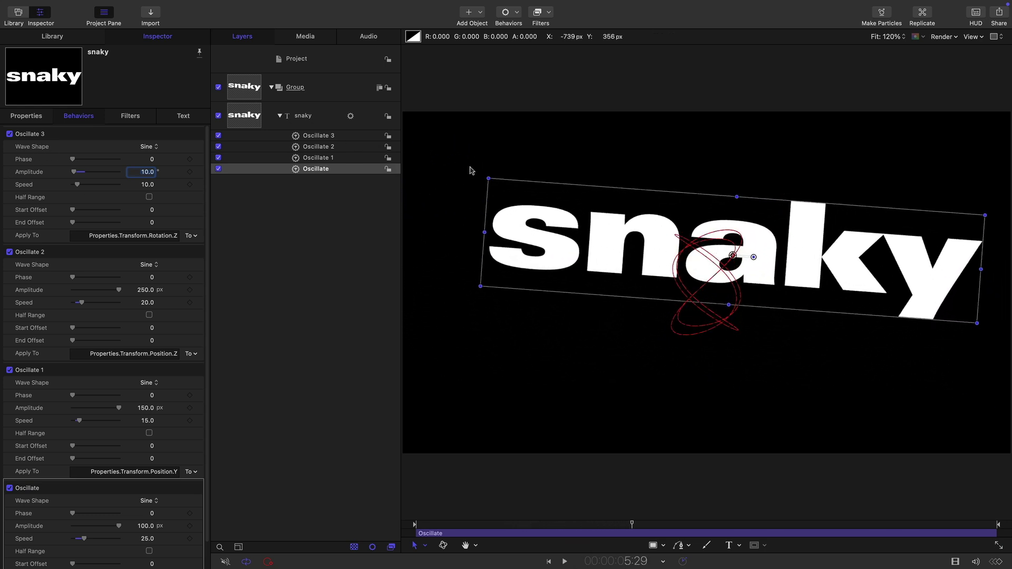
Make a clone layer of the collapsed Group and hide the original Group
left_click(290, 92)
left_click(272, 87)
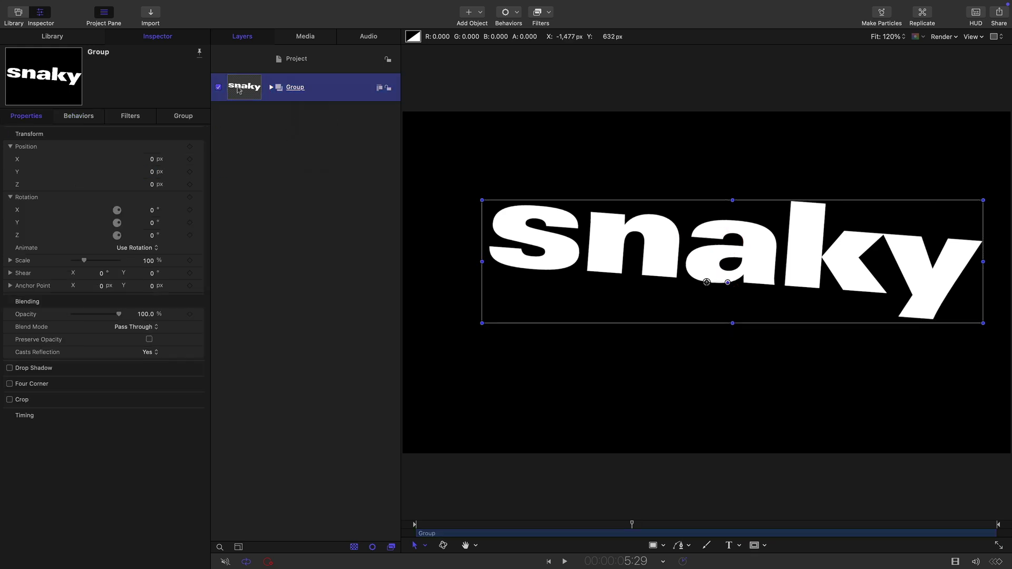
right_click(236, 83)
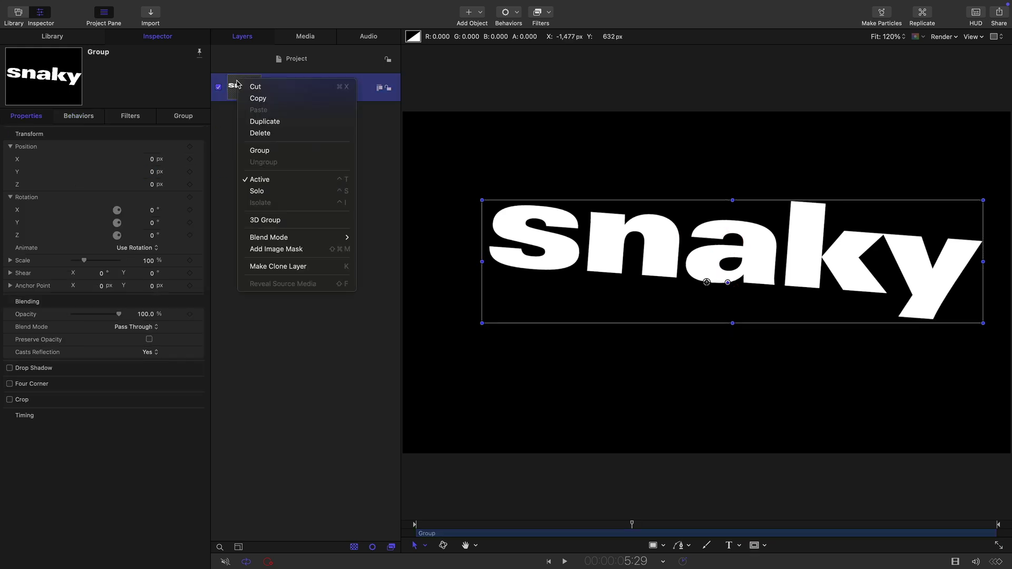
left_click(308, 267)
left_click(219, 144)
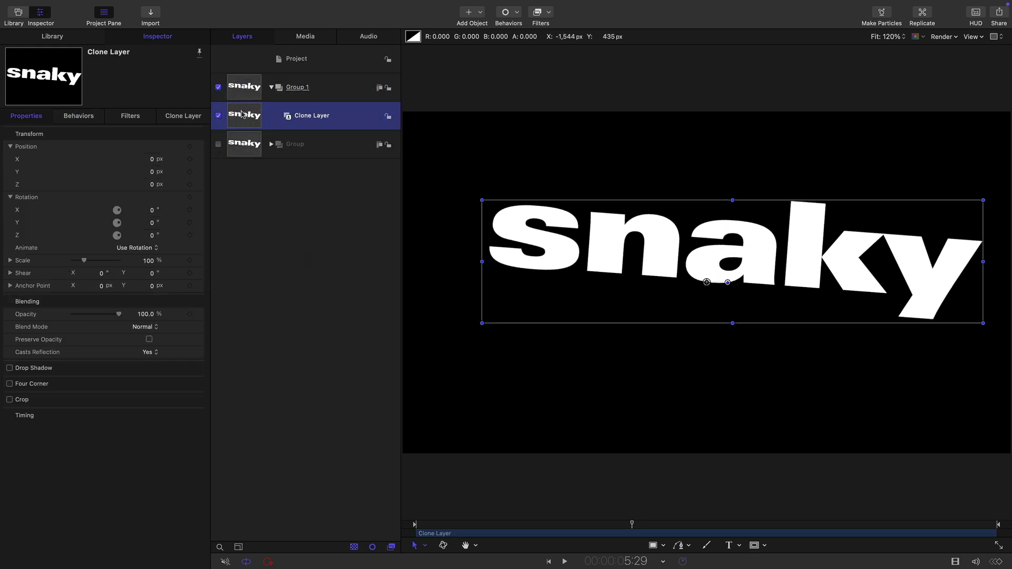
Replicate the clone along a Line shape with start and end point X both 0
left_click(146, 6)
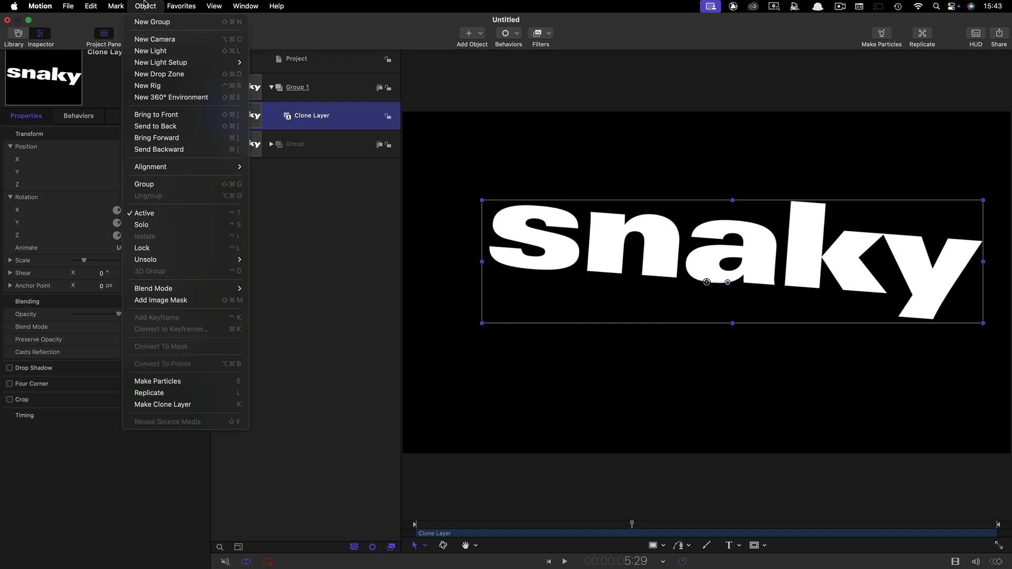
left_click(187, 397)
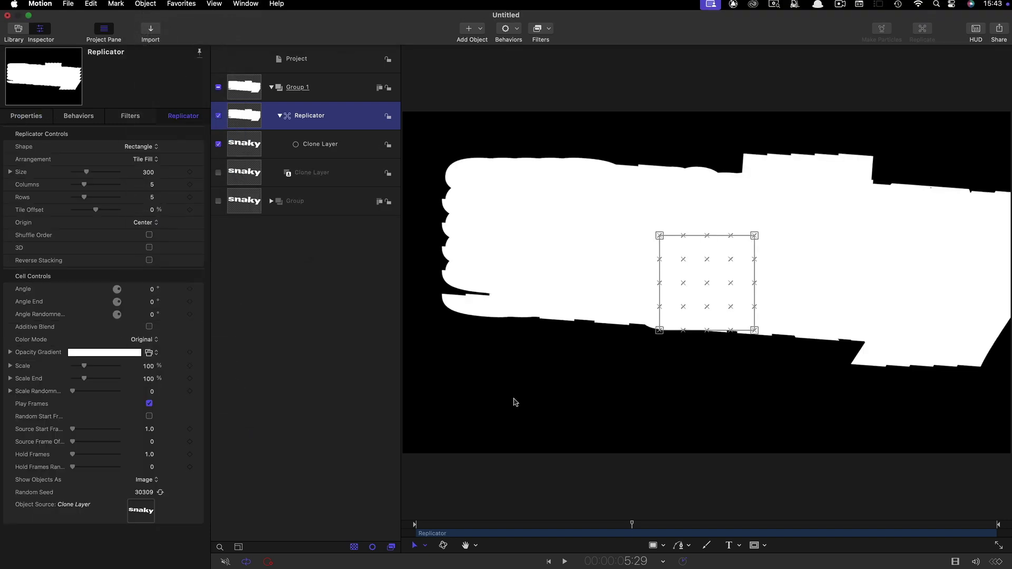
left_click(141, 147)
left_click(135, 138)
left_click(88, 158)
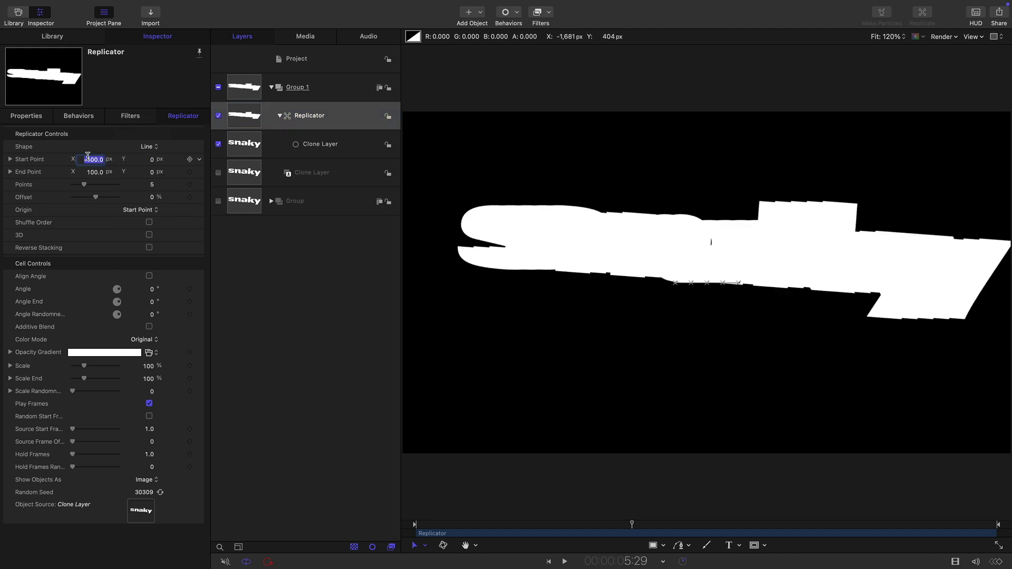
type("0")
key("Tab")
key("Tab")
type("0")
key("Return")
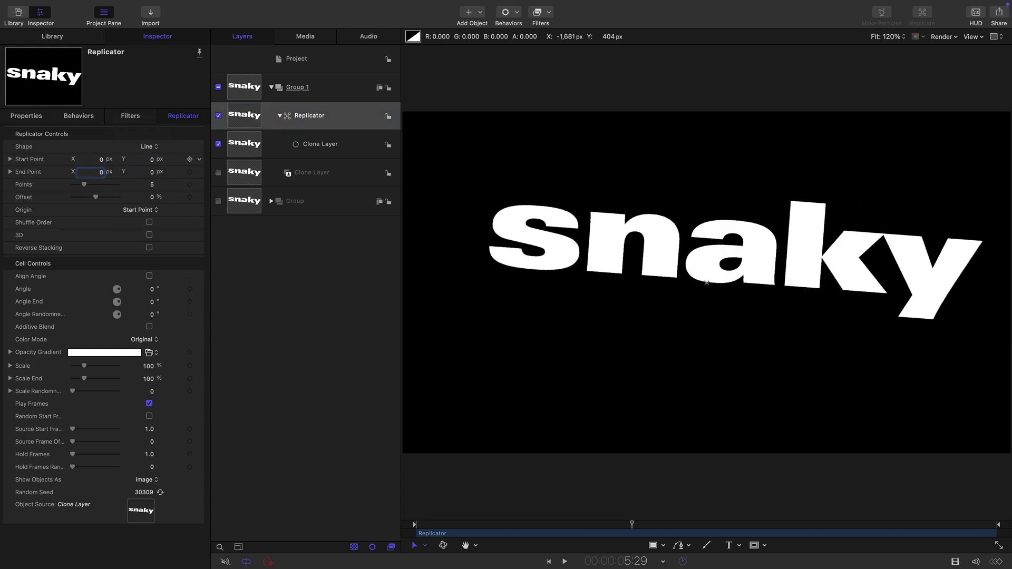
Set the replicator to 350 copies, Center origin, and a Rainbow gradient Over Pattern colour
left_click(153, 184)
type("350")
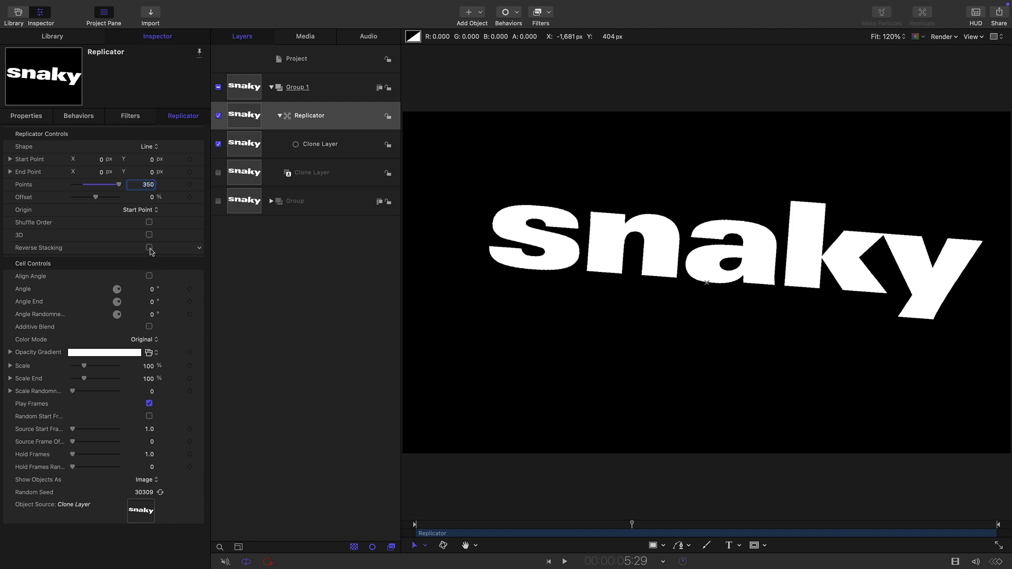
left_click(143, 211)
left_click(140, 236)
left_click(143, 341)
left_click(154, 364)
left_click(149, 355)
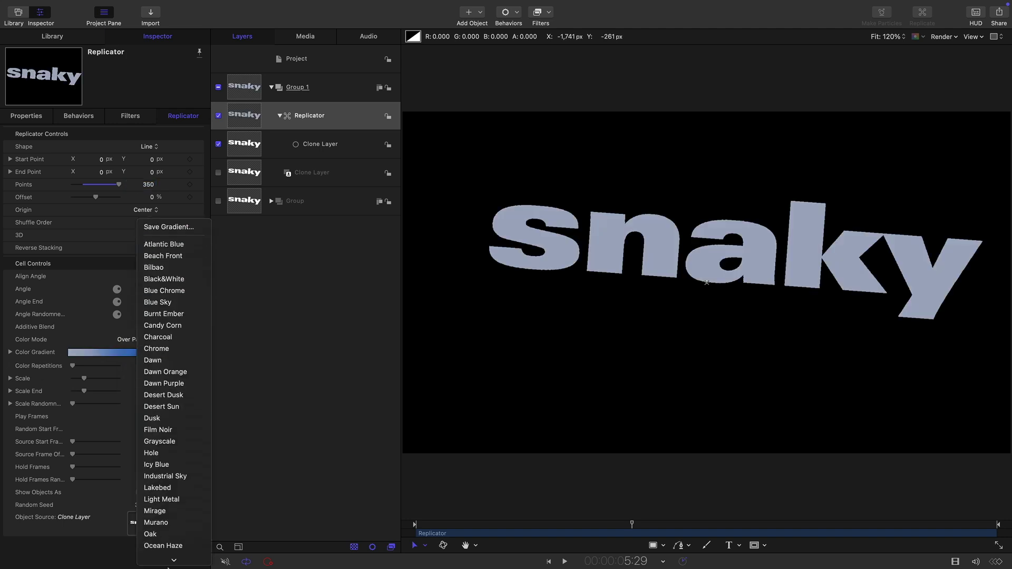
left_click(158, 455)
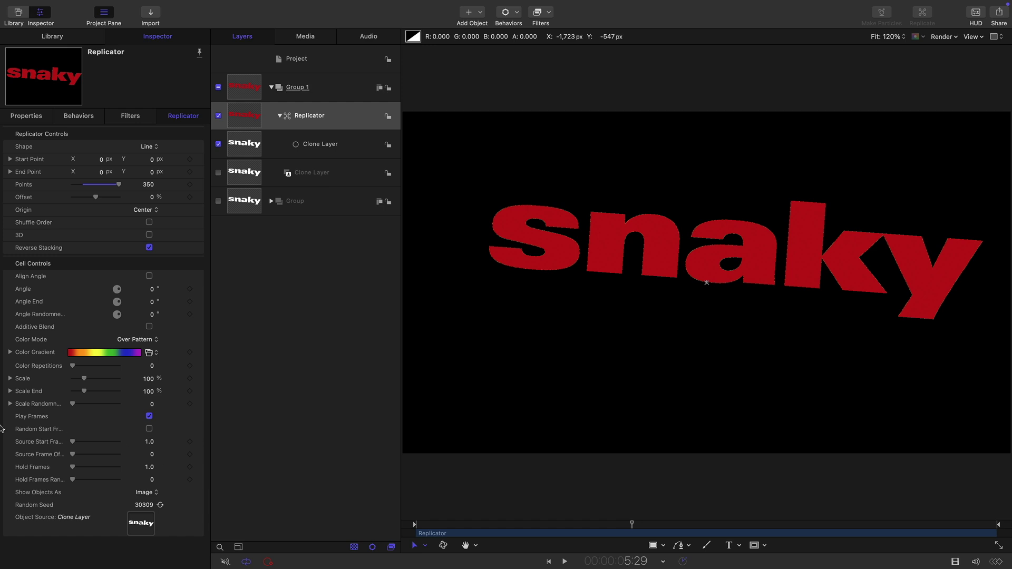
Set Source Frame Offset 1 and Scale End 5%, and reverse stacking to bring the red word forward
left_click(152, 455)
type("1.")
key("Return")
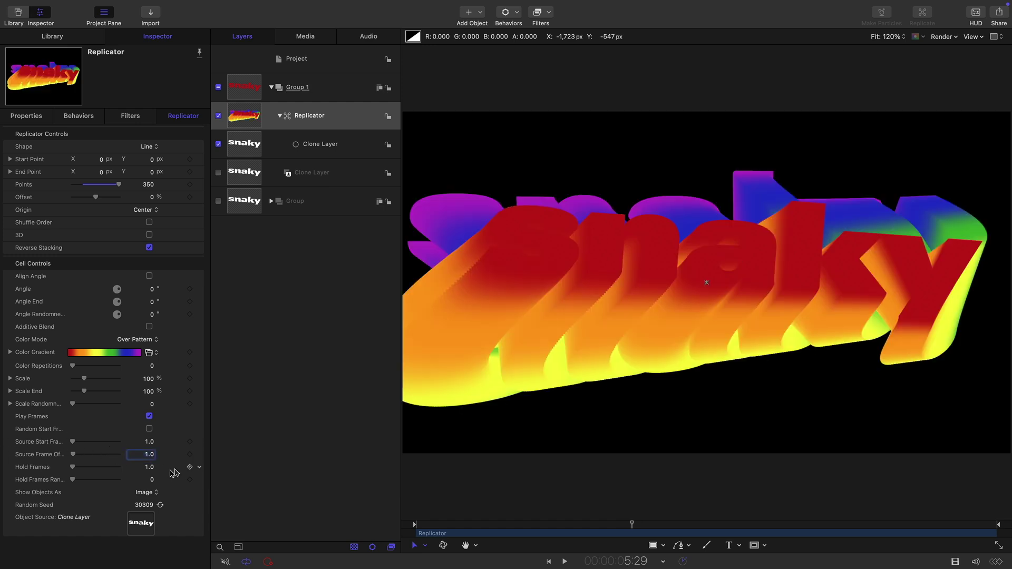
left_click(147, 392)
type("5")
key("Return")
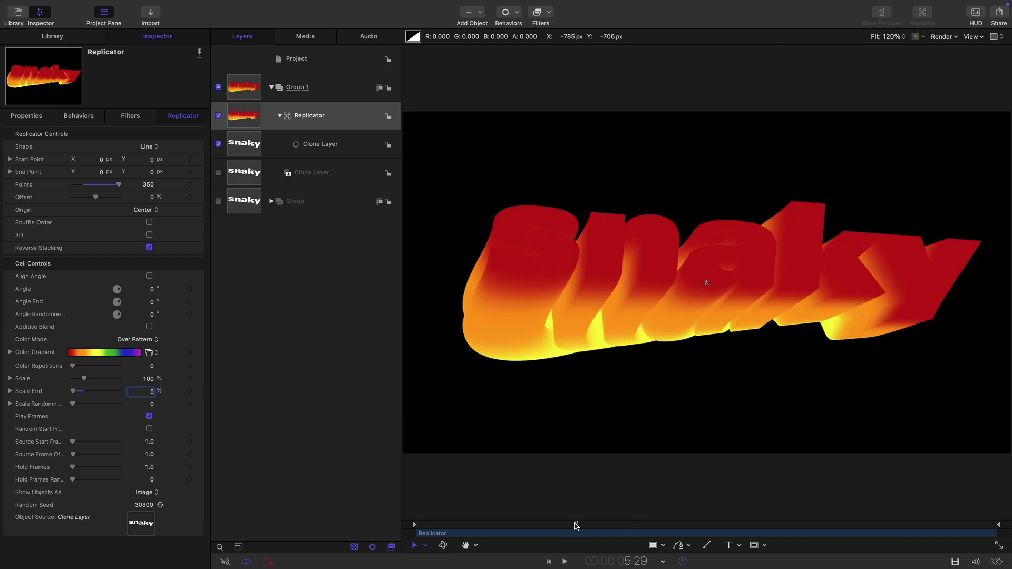
left_click_drag(578, 525, 765, 524)
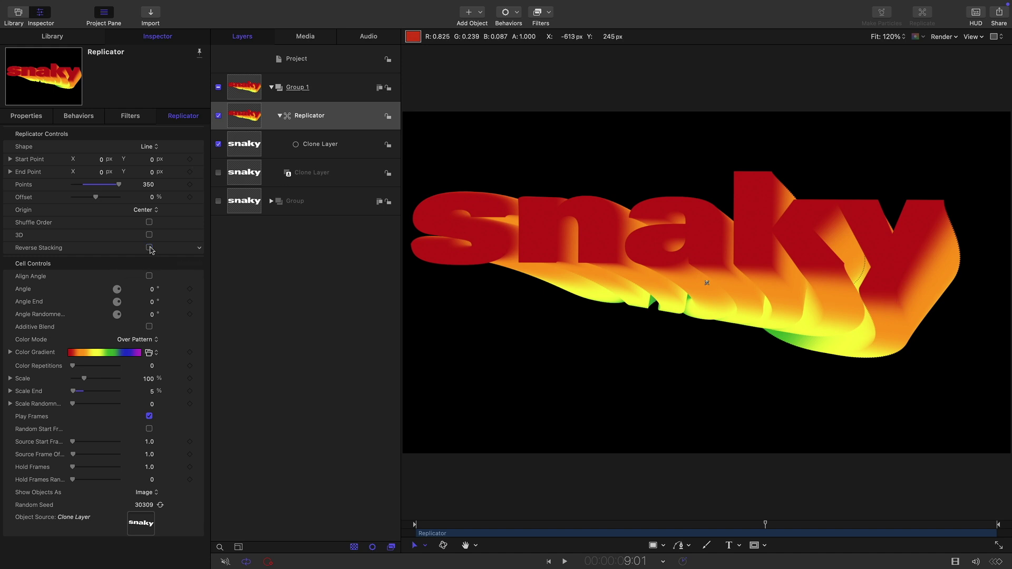
left_click(150, 248)
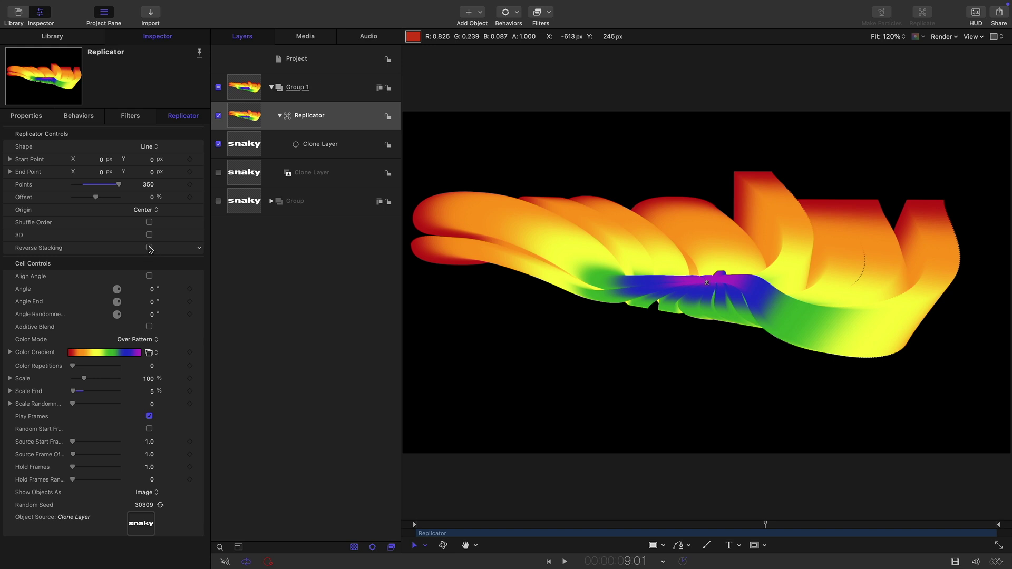
left_click(241, 176)
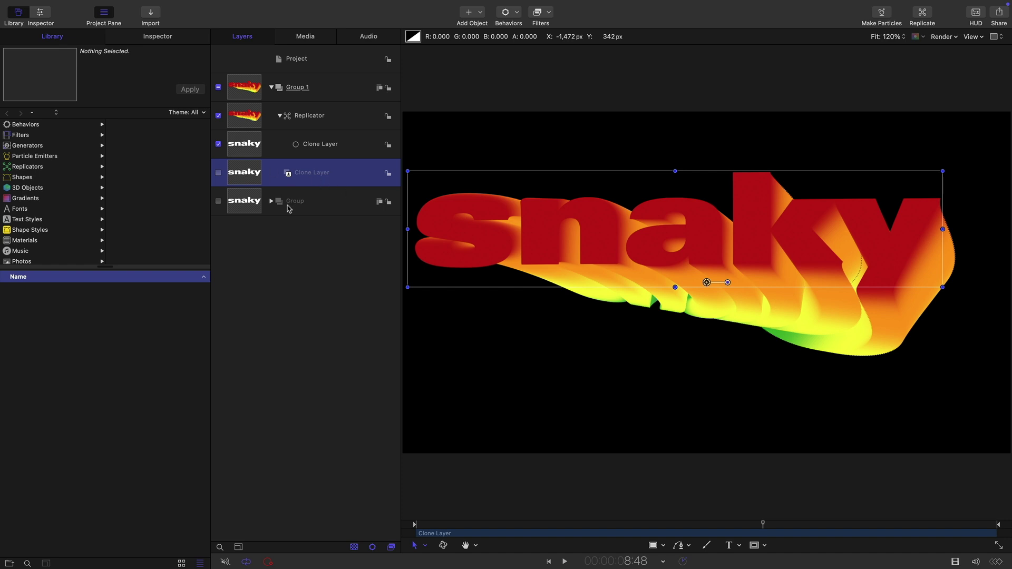
Duplicate the clone layer, move the copy above the replicator group and enable it
right_click(247, 170)
left_click(268, 209)
mouse_move(249, 179)
left_mouse_down()
mouse_move(314, 105)
mouse_move(268, 71)
left_mouse_up()
left_click(218, 116)
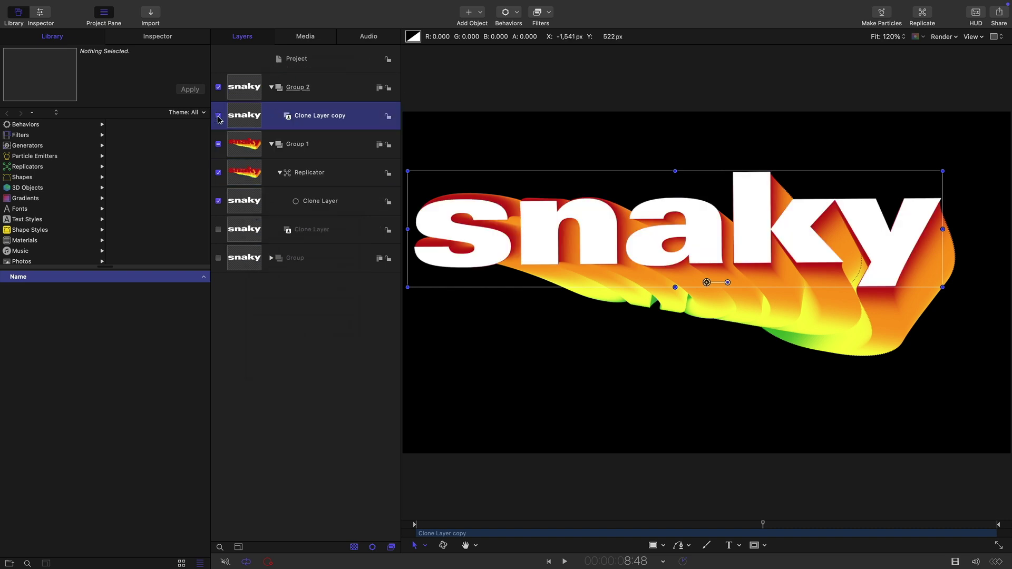
left_click(739, 527)
left_click(724, 526)
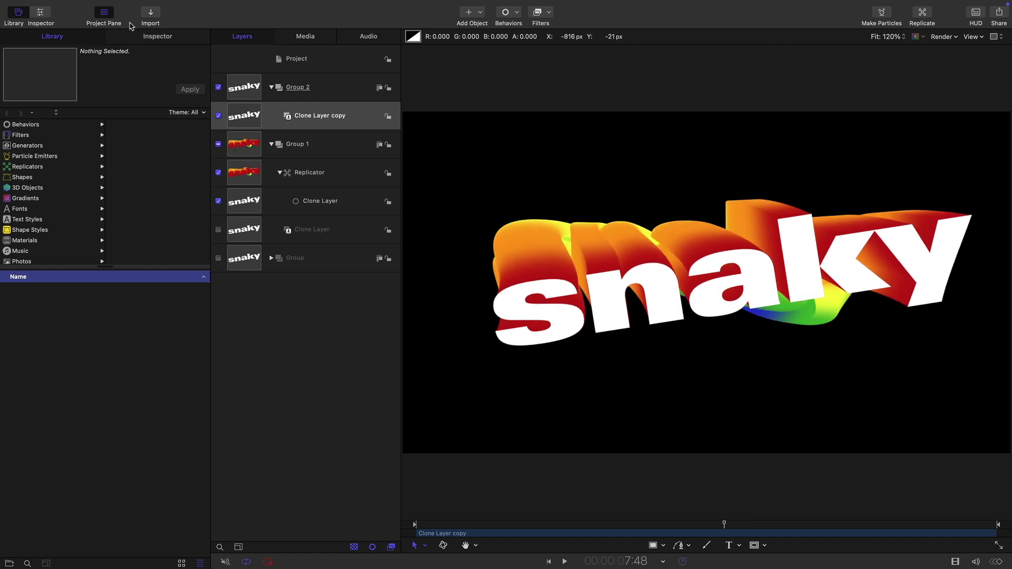
Set the clone copy's blend mode to Subtract
left_click(169, 40)
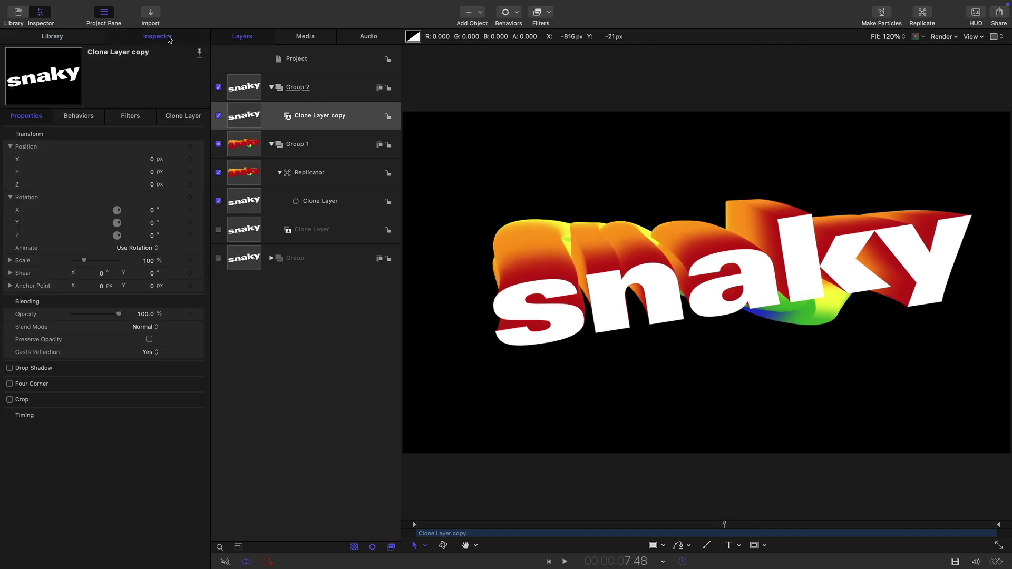
left_click(144, 327)
left_click(147, 350)
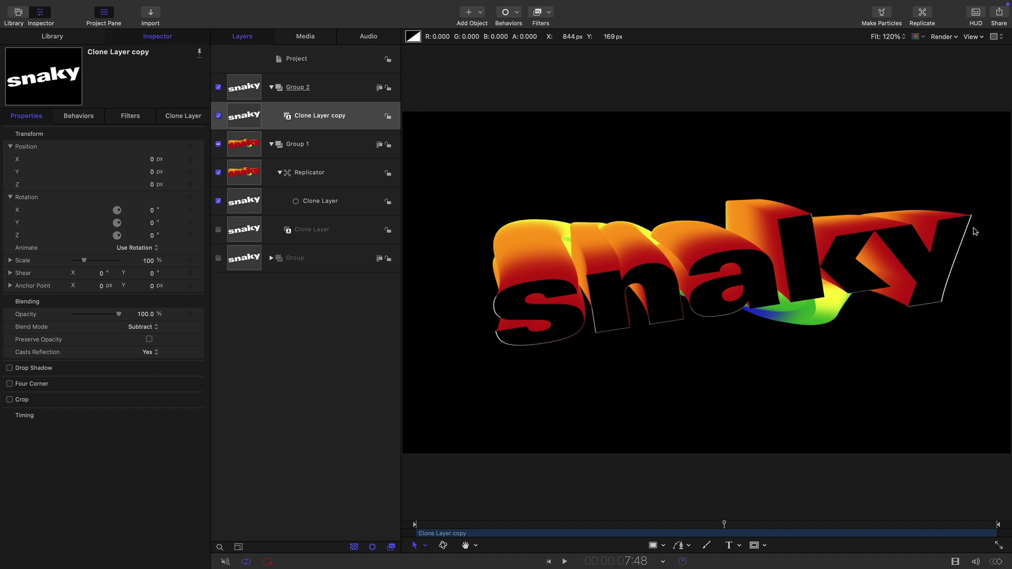
Add a Stylize > MinMax filter with radius 4 to the clone layer copy
left_click(240, 119)
left_click(550, 20)
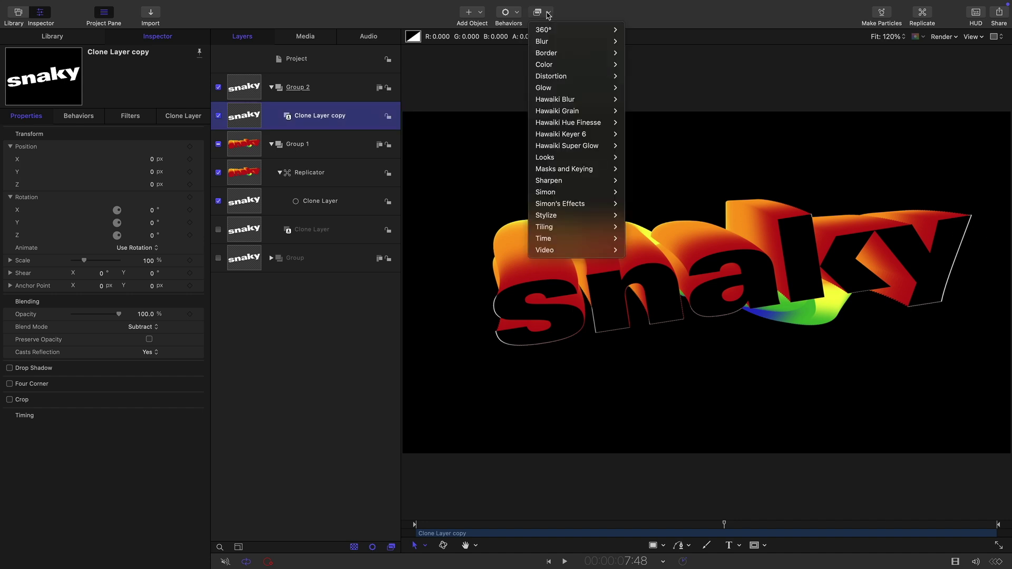
mouse_move(566, 217)
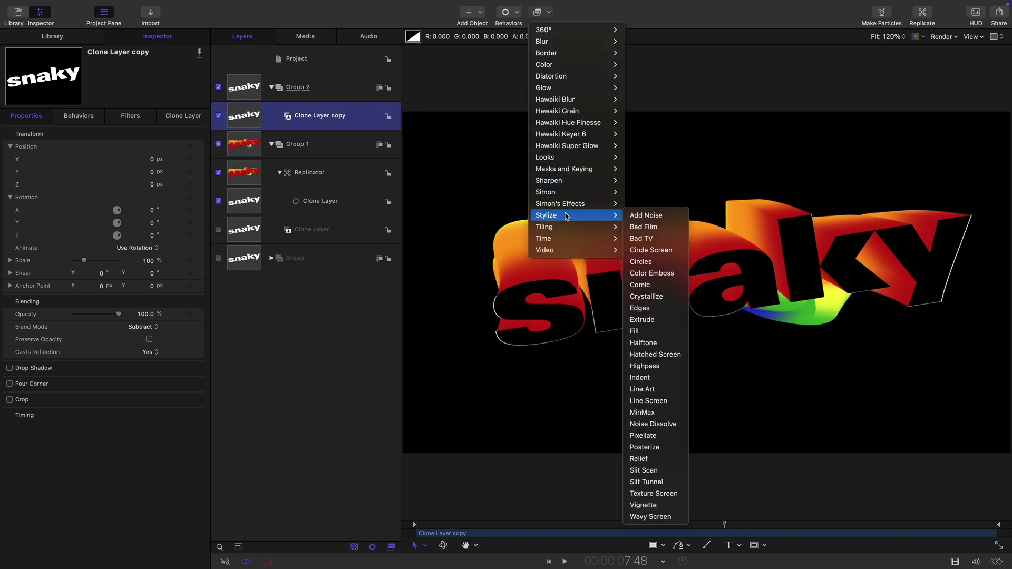
left_click(643, 412)
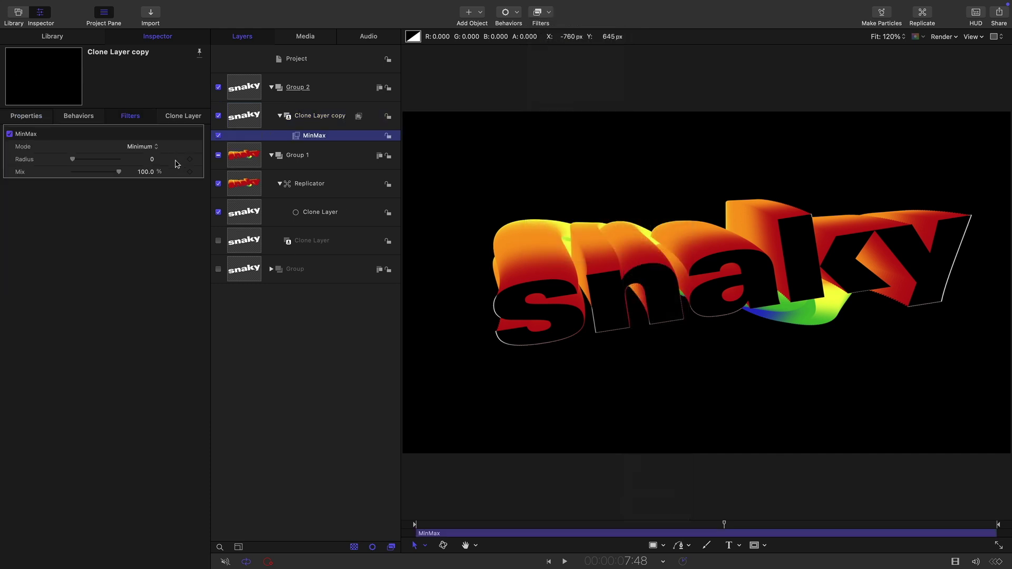
left_click(151, 159)
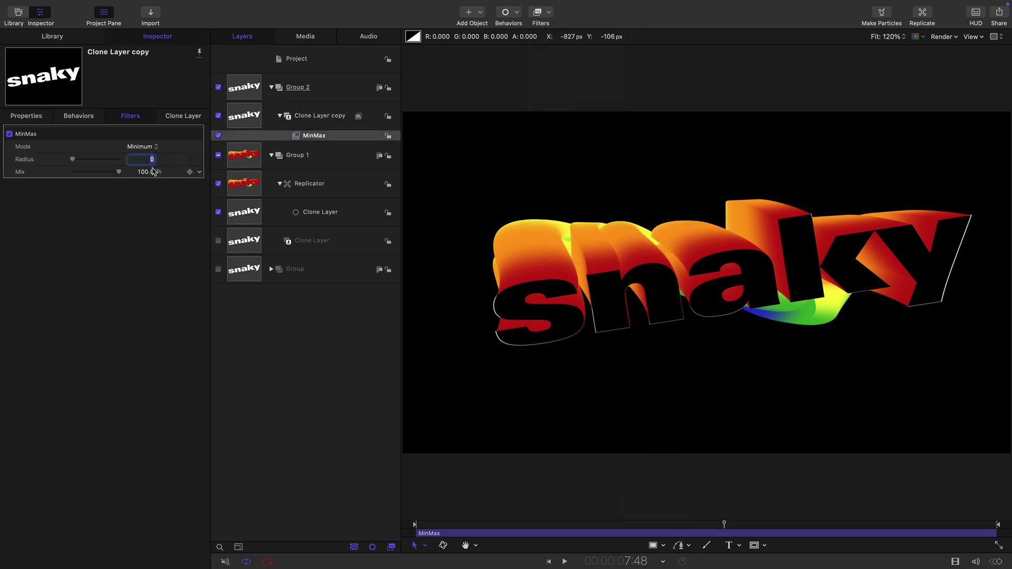
type("4")
key("Return")
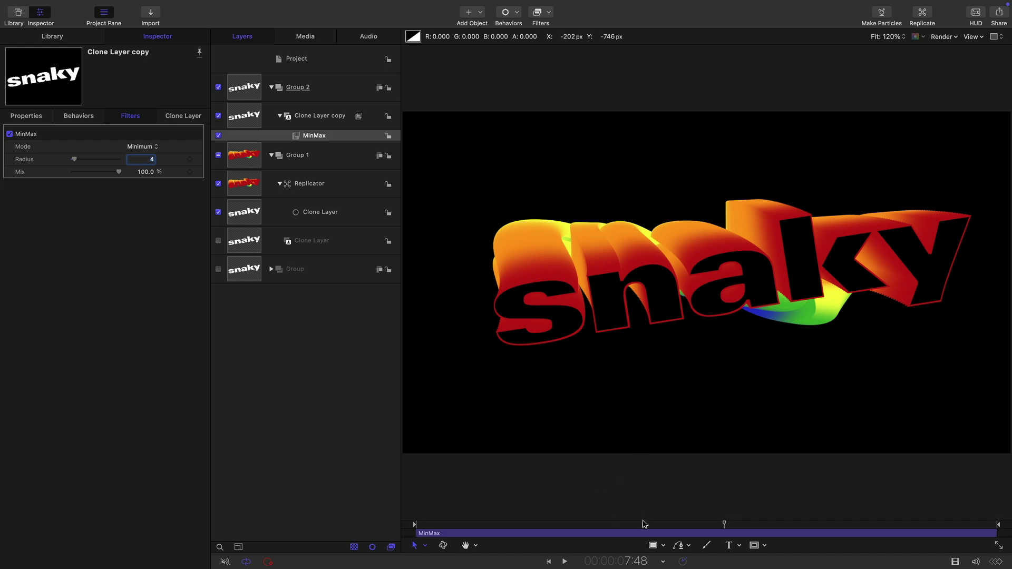
left_click_drag(644, 525, 702, 528)
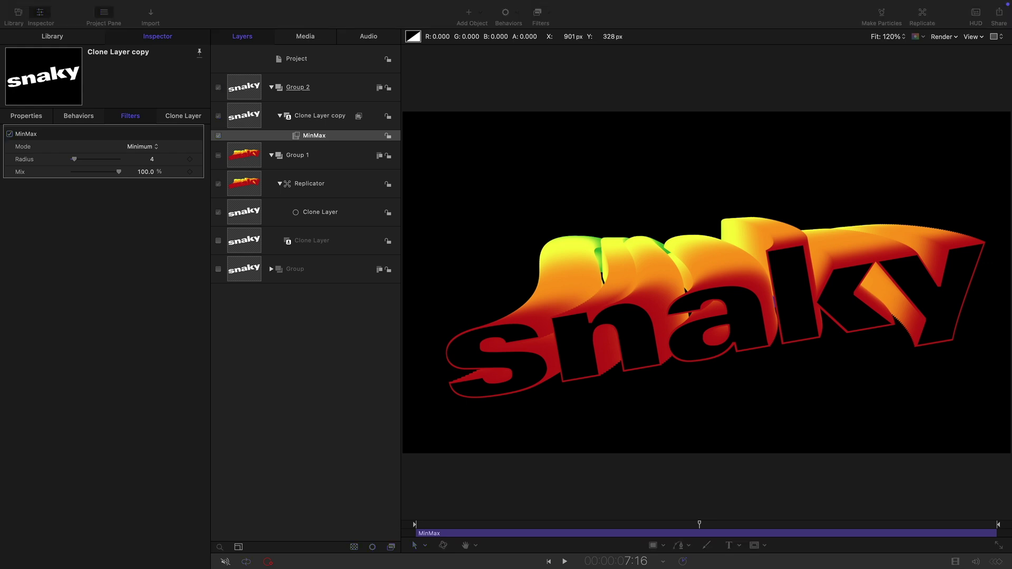
Apply a Stylize > Indent filter to the Replicator
left_click(250, 182)
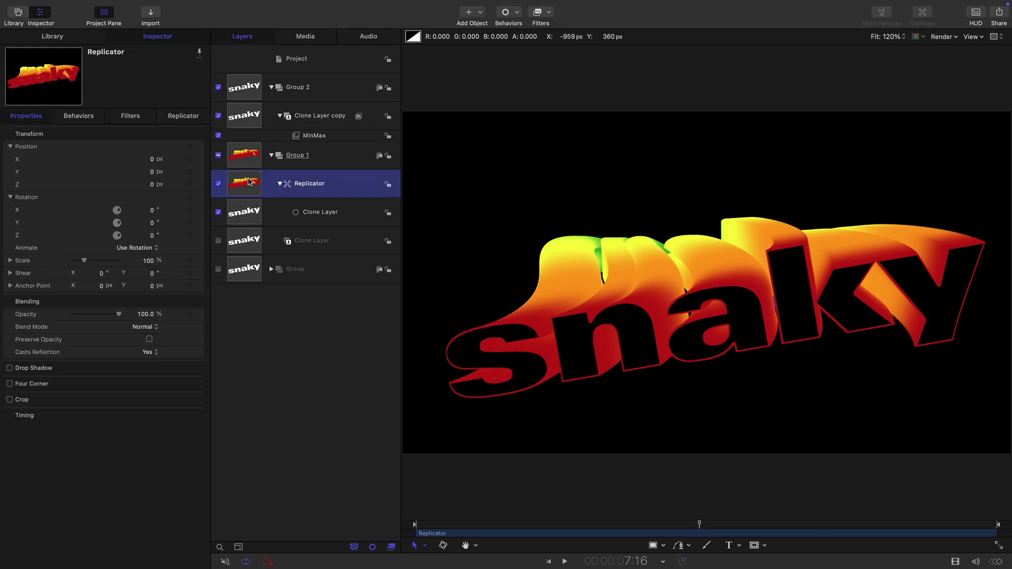
left_click(550, 12)
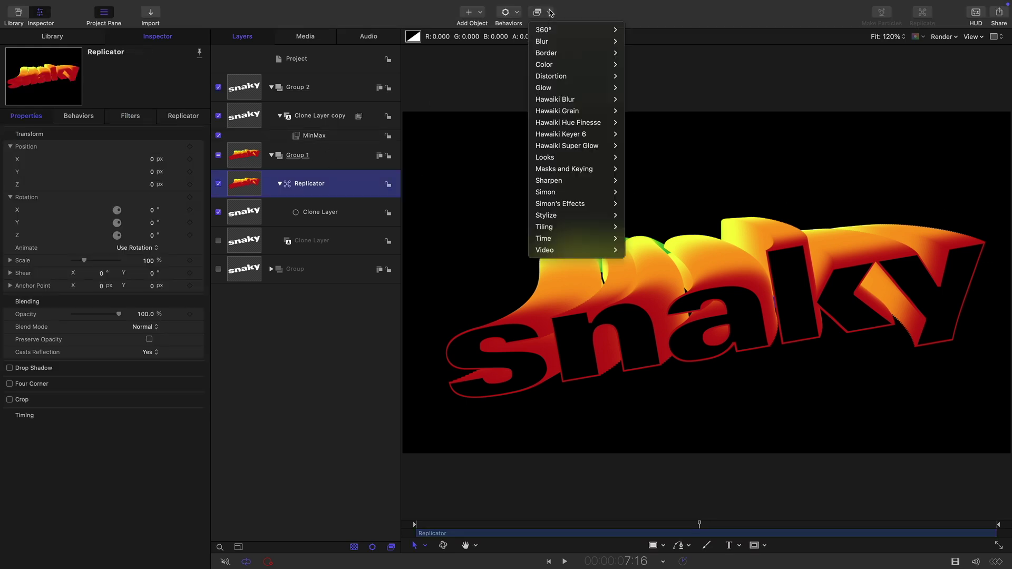
mouse_move(577, 214)
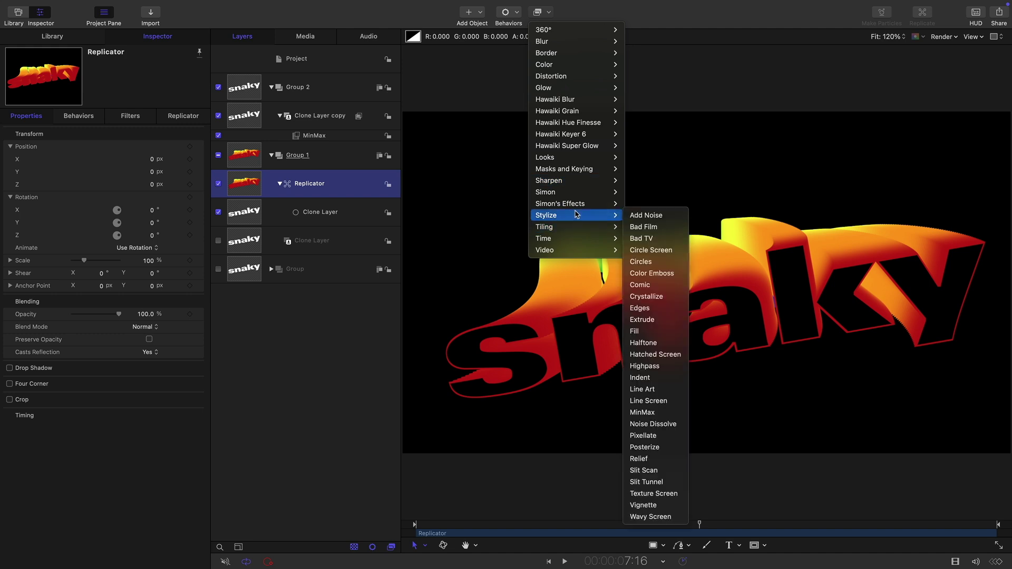
left_click(663, 378)
Set Indent softness 1, brightness 1, ambient 0.1, highlight sharpness 15 and mix 50%
left_click(150, 146)
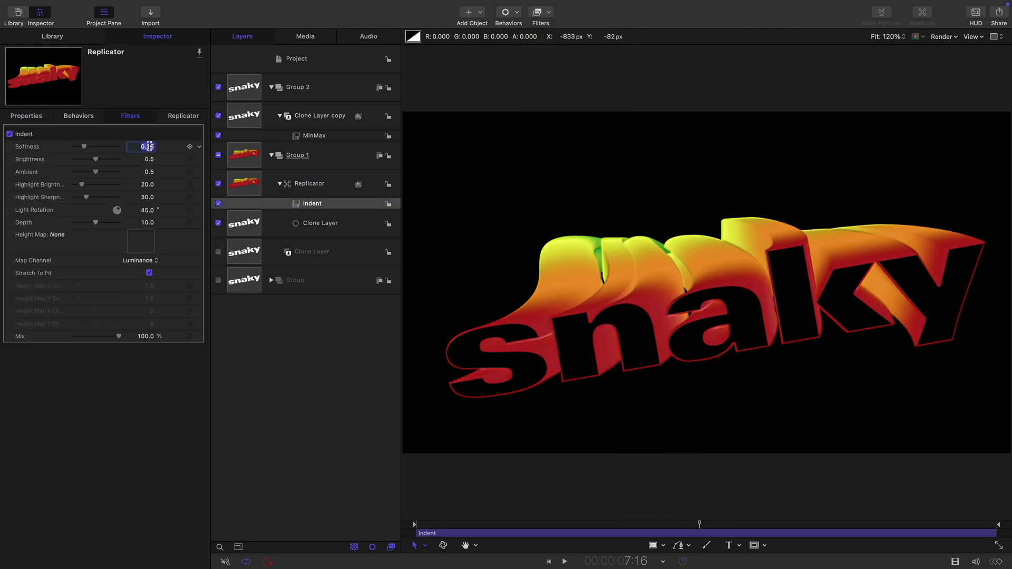
type("1")
key("Tab")
type("1")
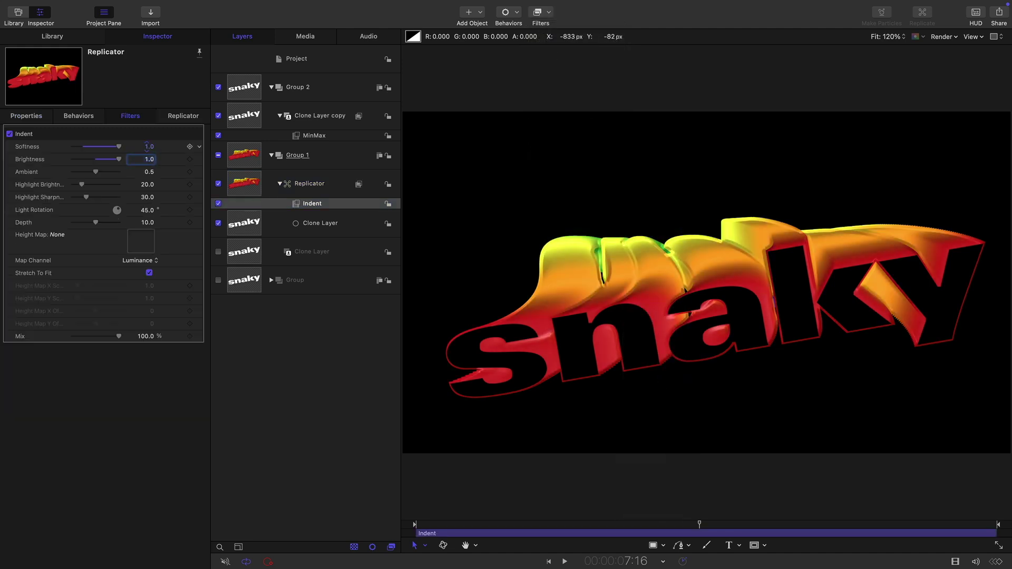
key("Tab")
type(".1")
key("Tab")
key("Tab")
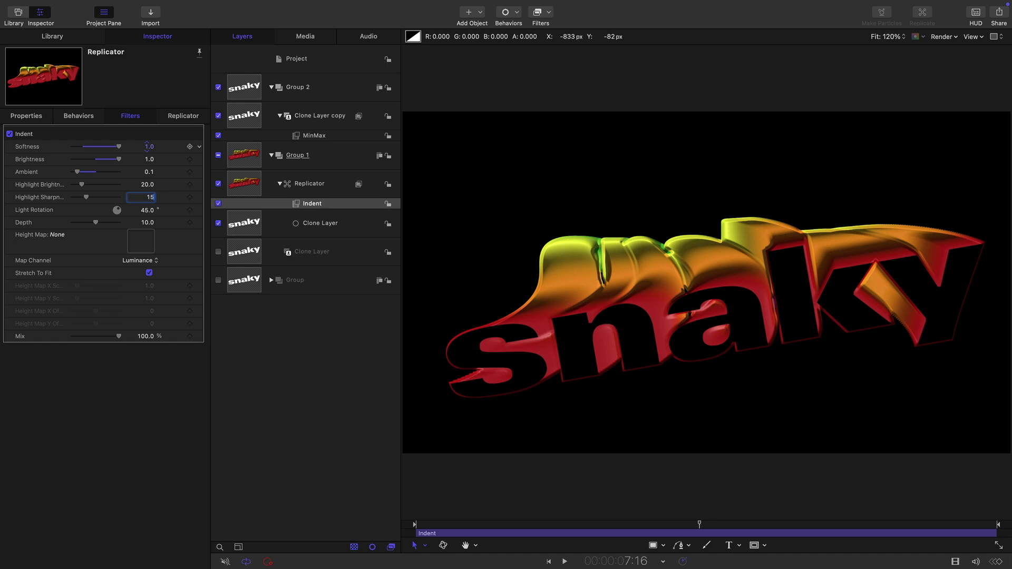
key("Return")
left_click(145, 337)
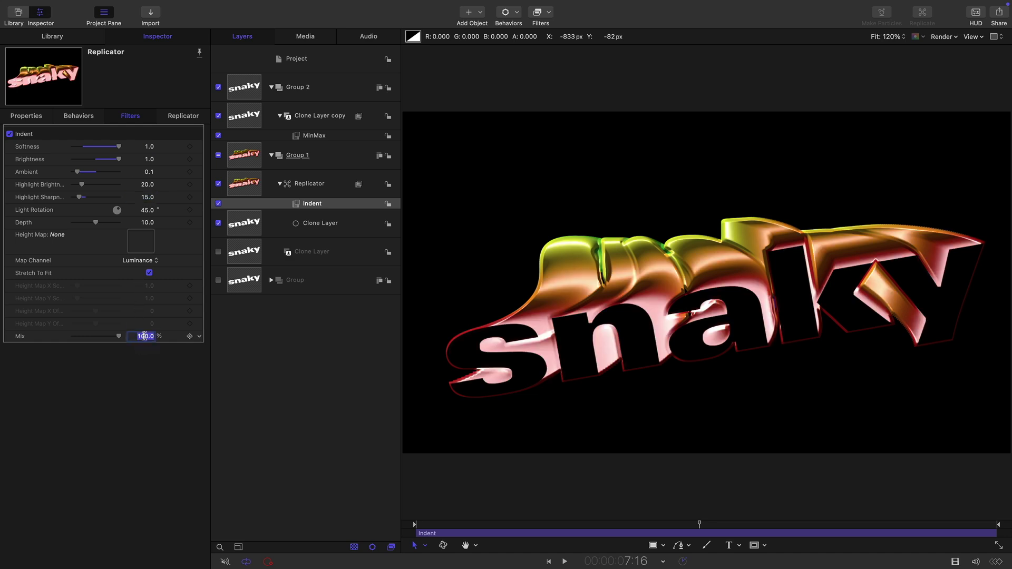
type("50")
key("Return")
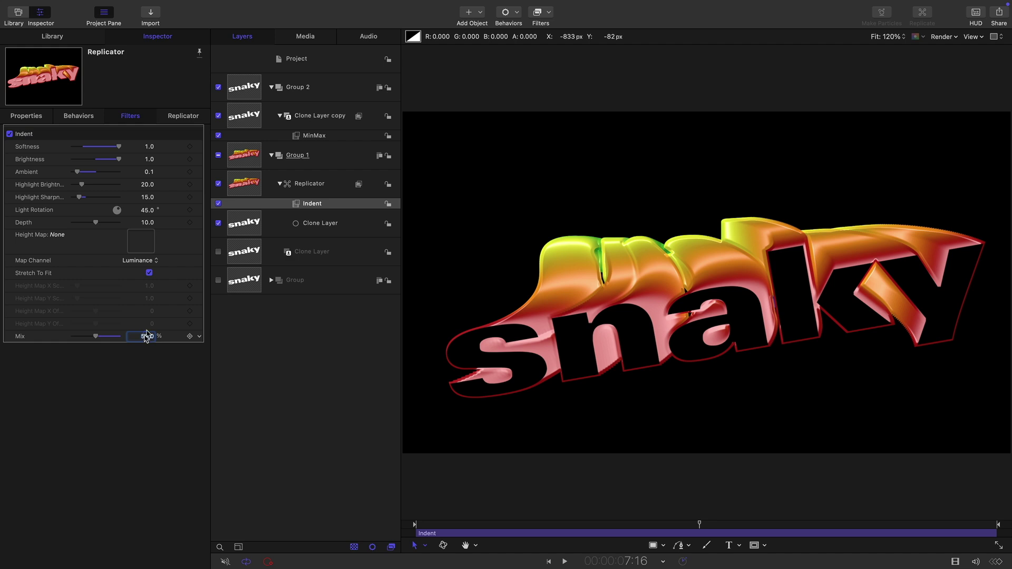
Add a Color Adjustments filter to the Replicator with saturation -80
left_click(548, 15)
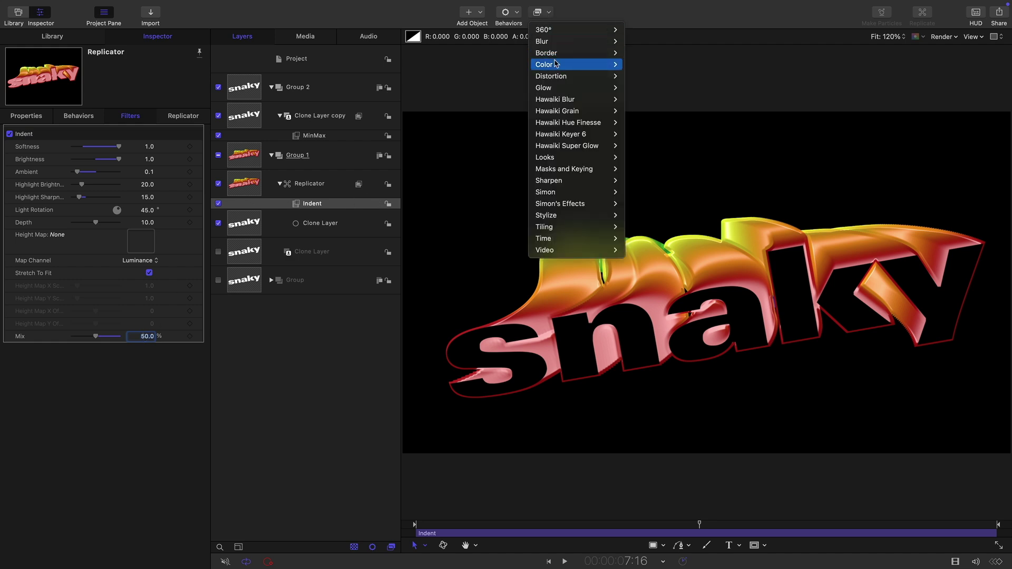
mouse_move(556, 65)
left_click(654, 87)
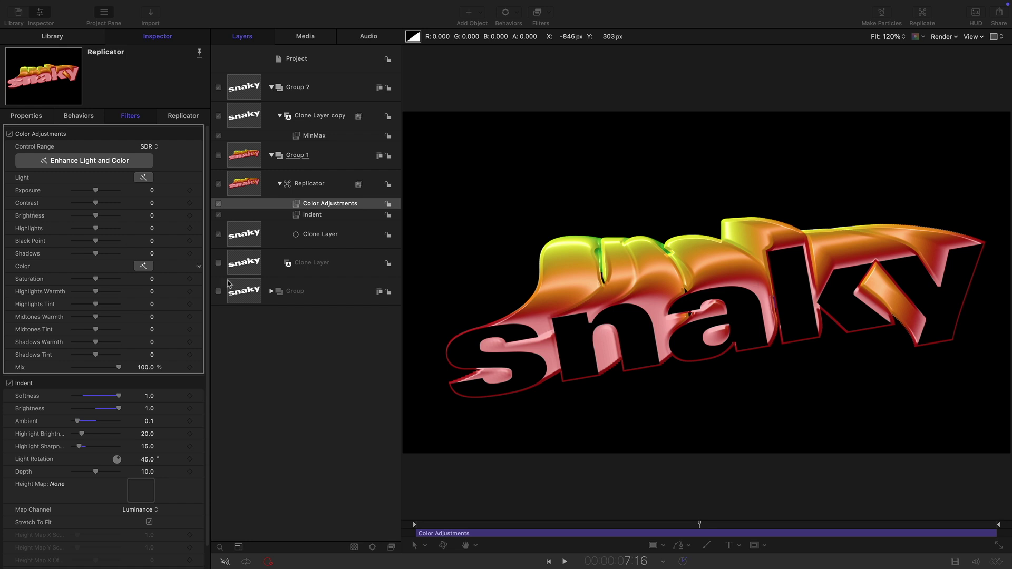
left_click(152, 279)
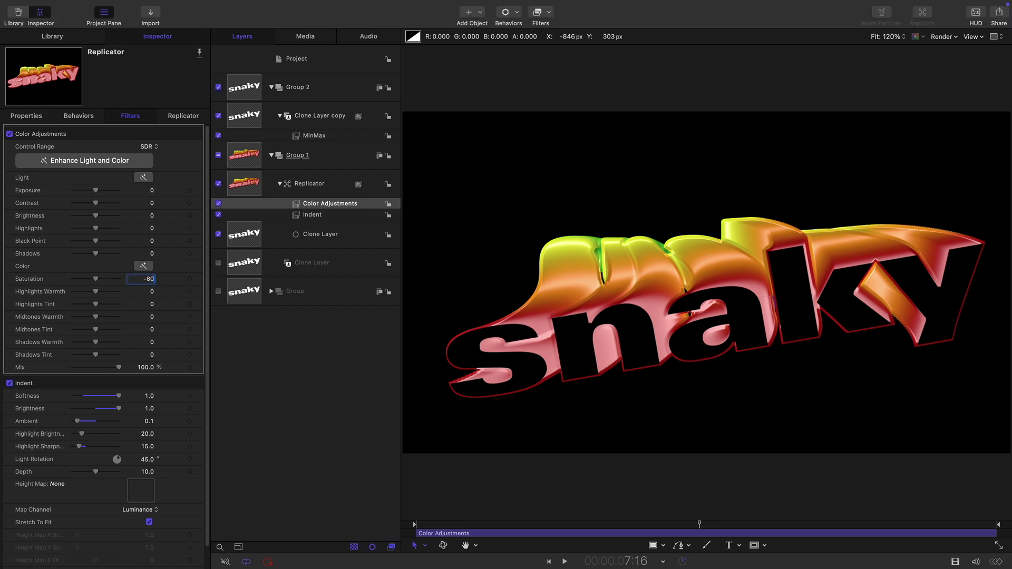
key("Return")
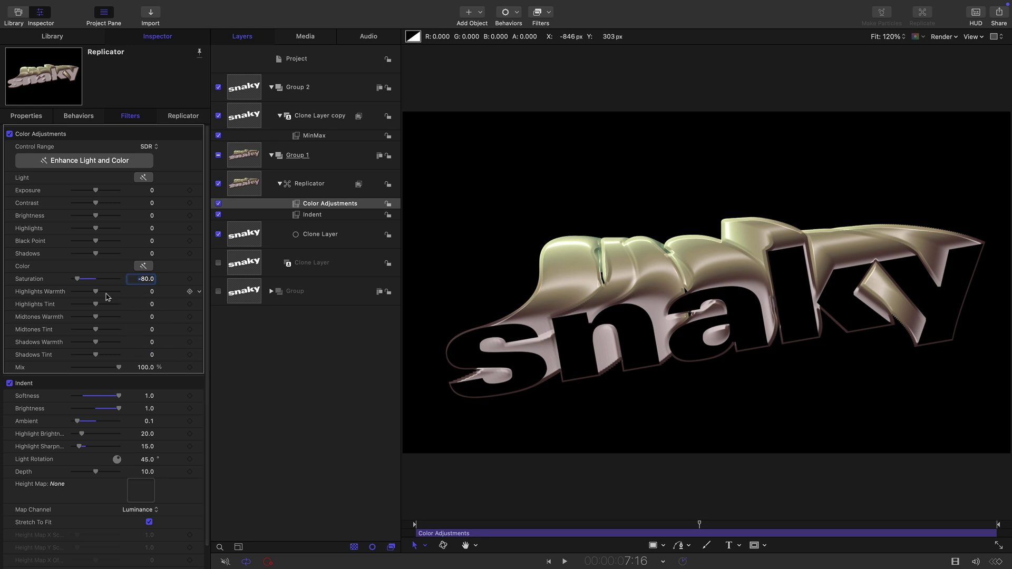
Set highlights warmth to 90 and midtones and shadows warmth to -100
left_click(151, 291)
type("90")
key("Return")
left_click_drag(95, 317, 67, 322)
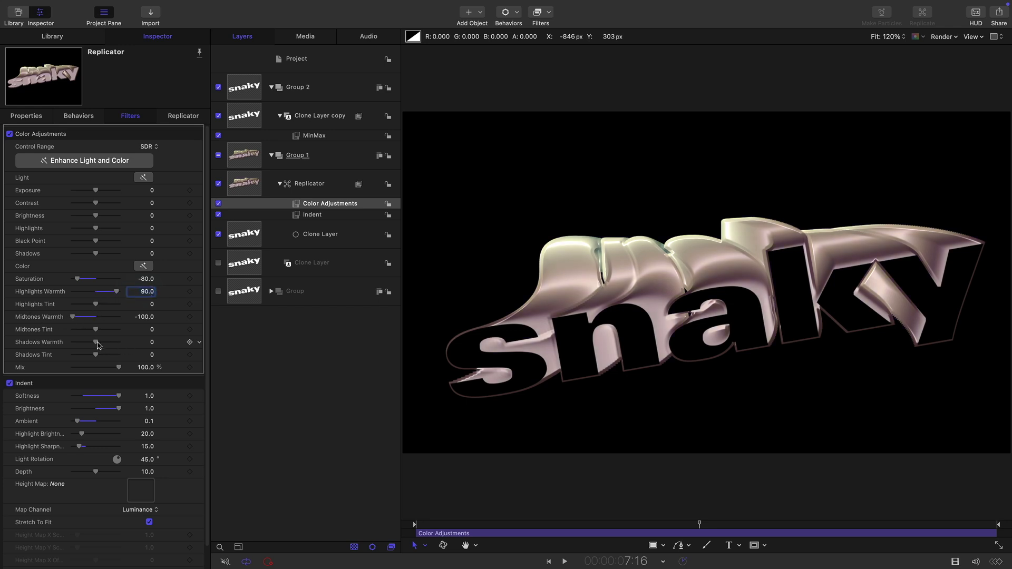
left_click_drag(97, 345, 2, 336)
left_click_drag(687, 523, 858, 533)
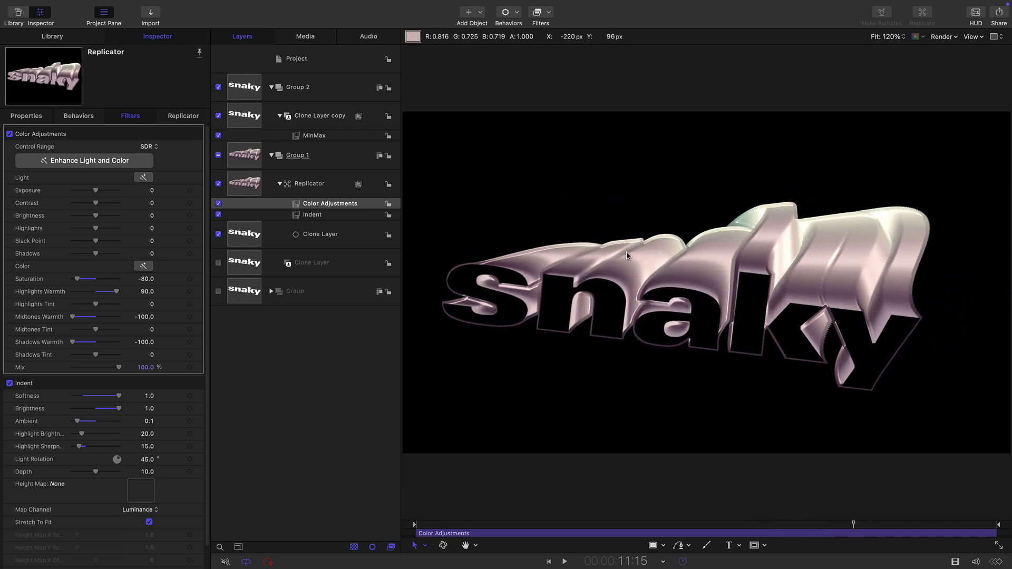